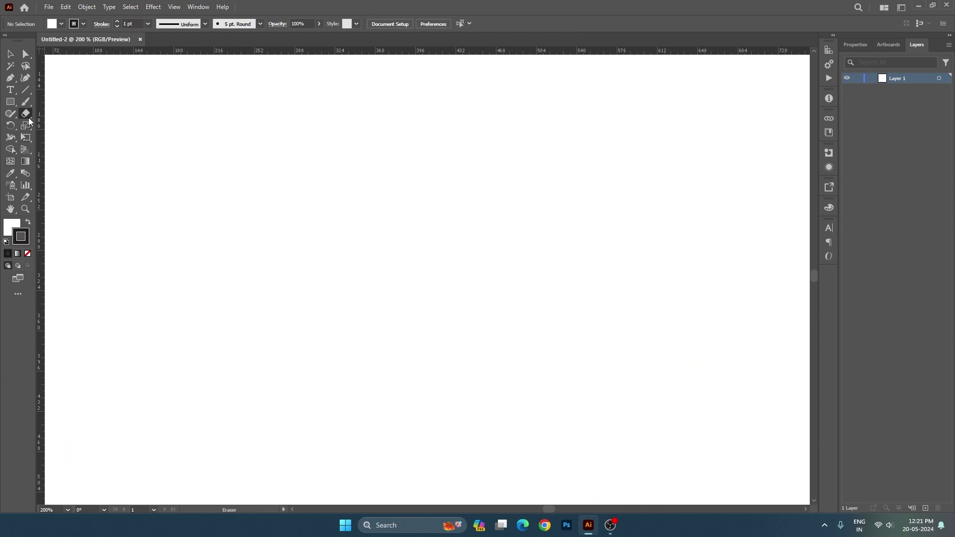
Step: Draw a circle about 141 pt in diameter near the middle of the artboard
{"action": "right_click", "coordinate": [28, 117]}
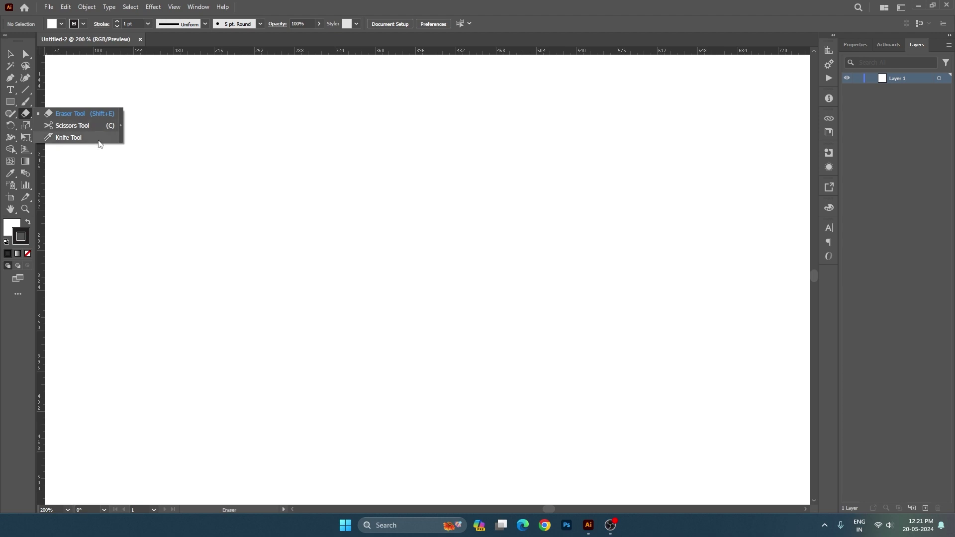
{"action": "left_click", "coordinate": [105, 115]}
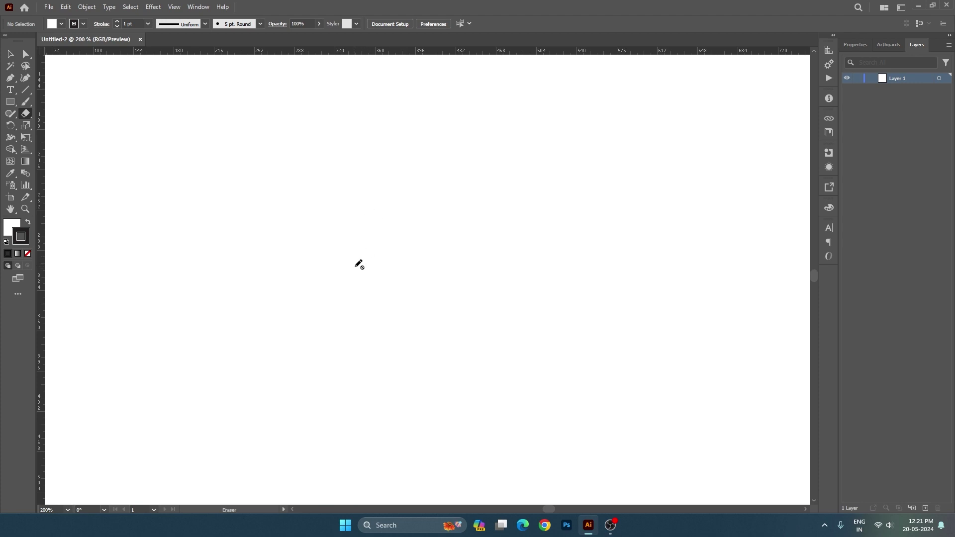
{"action": "left_click_drag", "start_coordinate": [10, 103], "coordinate": [54, 124]}
{"action": "key", "text": "l"}
{"action": "left_click_drag", "start_coordinate": [323, 158], "coordinate": [482, 298]}
{"action": "key", "text": "v"}
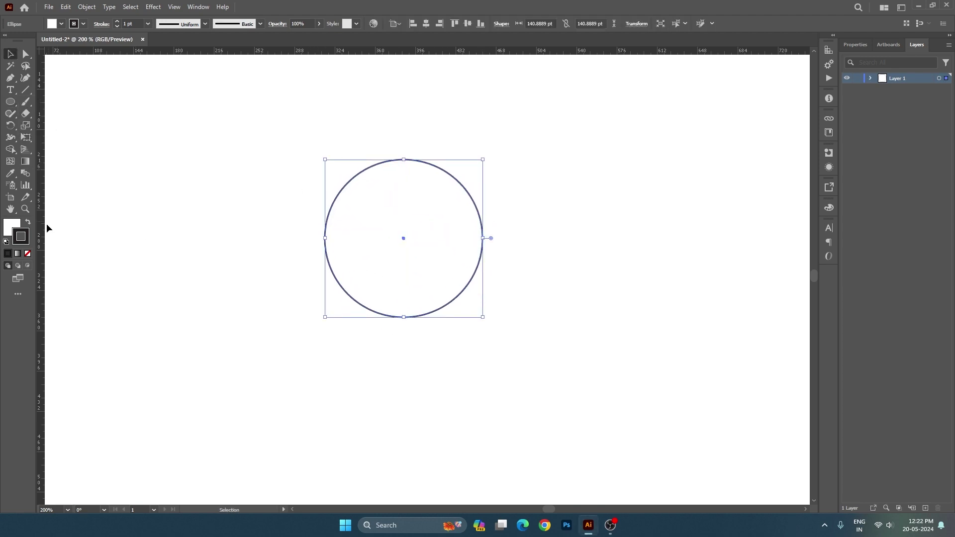
Step: Remove the circle's stroke and fill it with dark red (a30000)
{"action": "left_click", "coordinate": [28, 253]}
{"action": "double_click", "coordinate": [11, 227]}
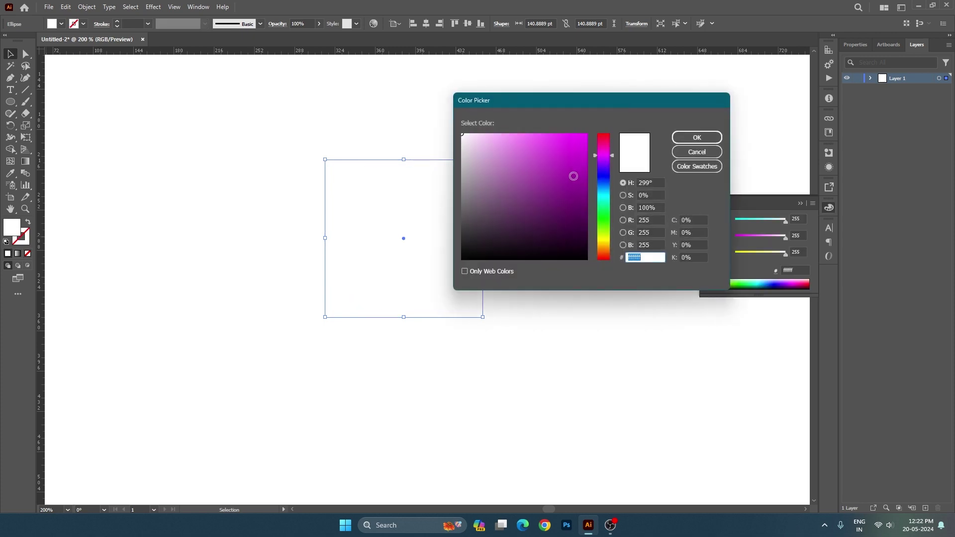
{"action": "left_click_drag", "start_coordinate": [573, 176], "coordinate": [609, 130]}
{"action": "left_click", "coordinate": [581, 166]}
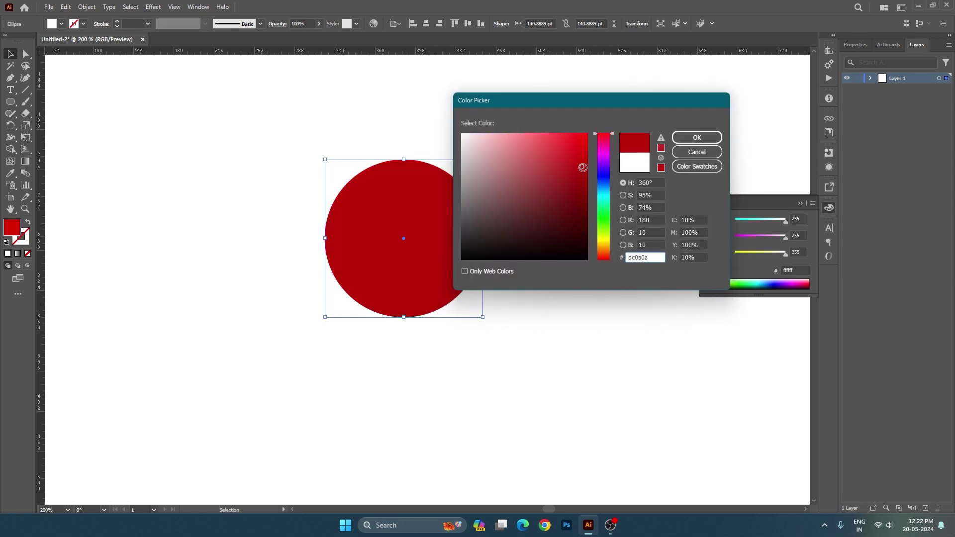
{"action": "left_click_drag", "start_coordinate": [582, 167], "coordinate": [587, 179]}
{"action": "left_click", "coordinate": [697, 137]}
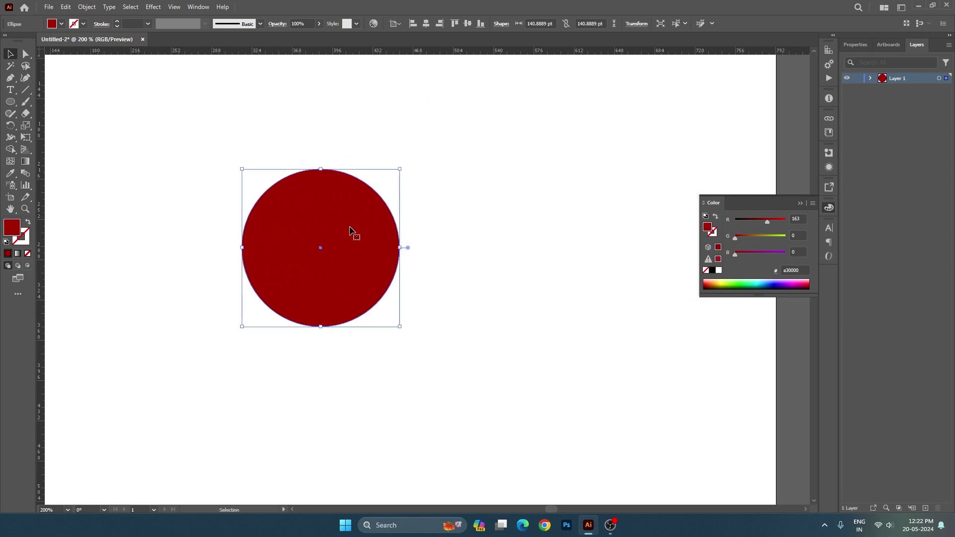
Step: Duplicate the red circle beside the original and give the copy no fill and a 2 pt dark red stroke
{"action": "left_click_drag", "start_coordinate": [350, 230], "coordinate": [491, 247]}
{"action": "left_click", "coordinate": [28, 253]}
{"action": "key", "text": "x"}
{"action": "left_click", "coordinate": [8, 253]}
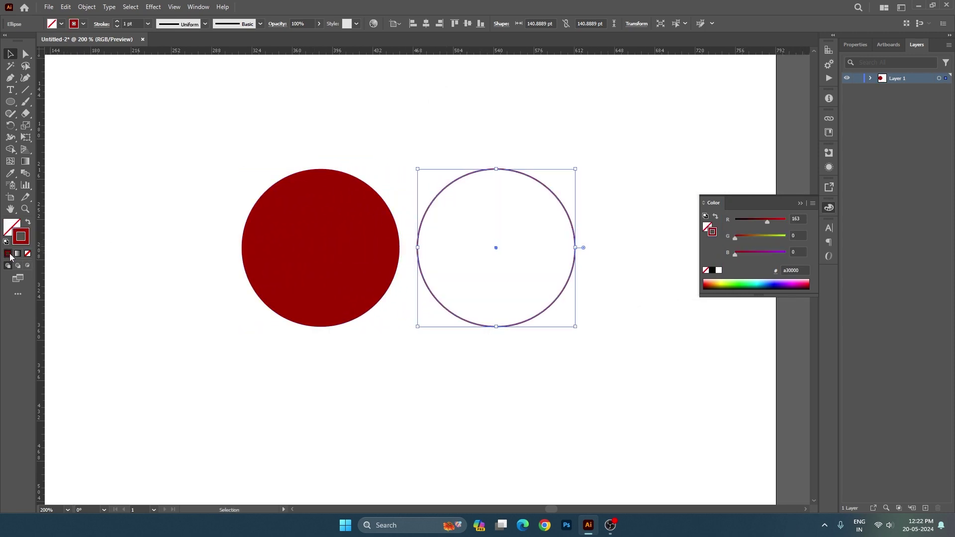
{"action": "left_click", "coordinate": [117, 22]}
{"action": "left_click", "coordinate": [495, 197]}
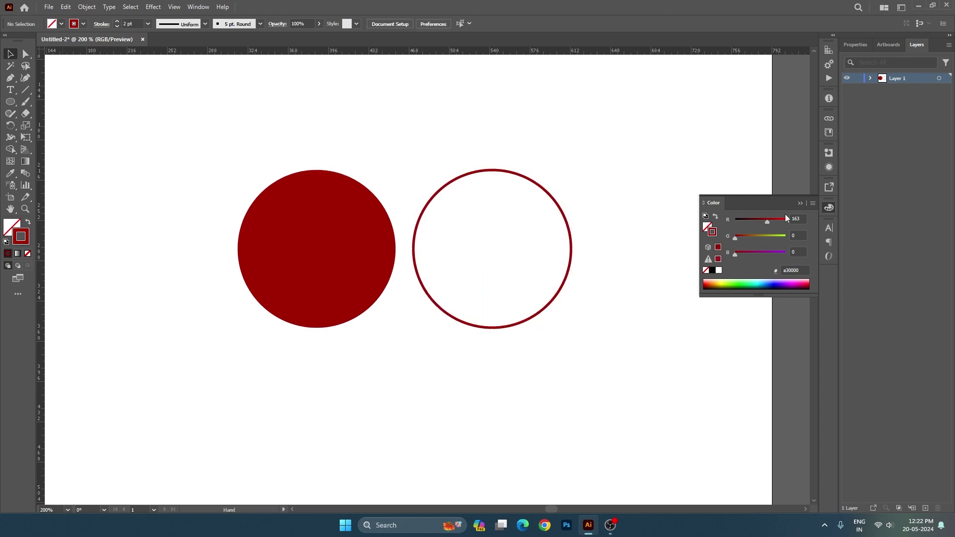
Step: Close the color settings and move the filled and outlined circles farther apart
{"action": "left_click", "coordinate": [829, 211]}
{"action": "left_click_drag", "start_coordinate": [508, 211], "coordinate": [602, 207]}
{"action": "left_click_drag", "start_coordinate": [578, 163], "coordinate": [383, 237]}
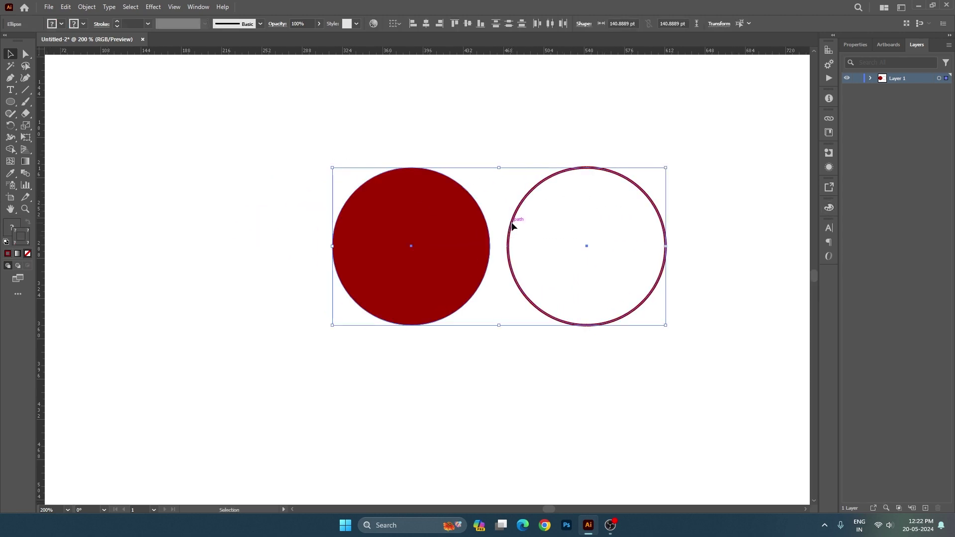
{"action": "left_click_drag", "start_coordinate": [510, 223], "coordinate": [427, 238]}
{"action": "left_click", "coordinate": [626, 236]}
{"action": "left_click_drag", "start_coordinate": [577, 232], "coordinate": [641, 230]}
Step: Select the filled circle and shrink the Eraser tool's brush to a small fraction of the circle's width
{"action": "left_click_drag", "start_coordinate": [206, 154], "coordinate": [446, 335]}
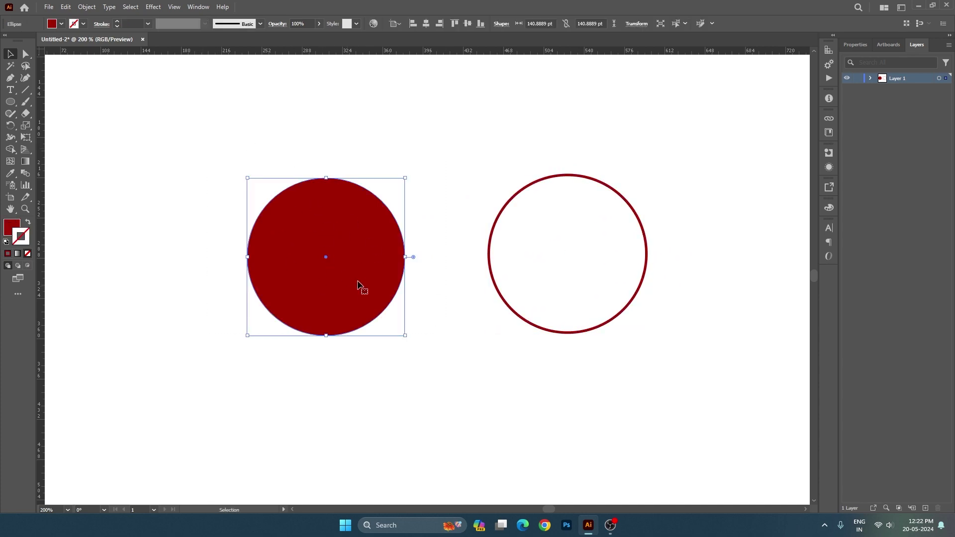
{"action": "left_click_drag", "start_coordinate": [25, 113], "coordinate": [58, 116]}
{"action": "scroll", "coordinate": [273, 199], "scroll_direction": "up", "scroll_amount": 1}
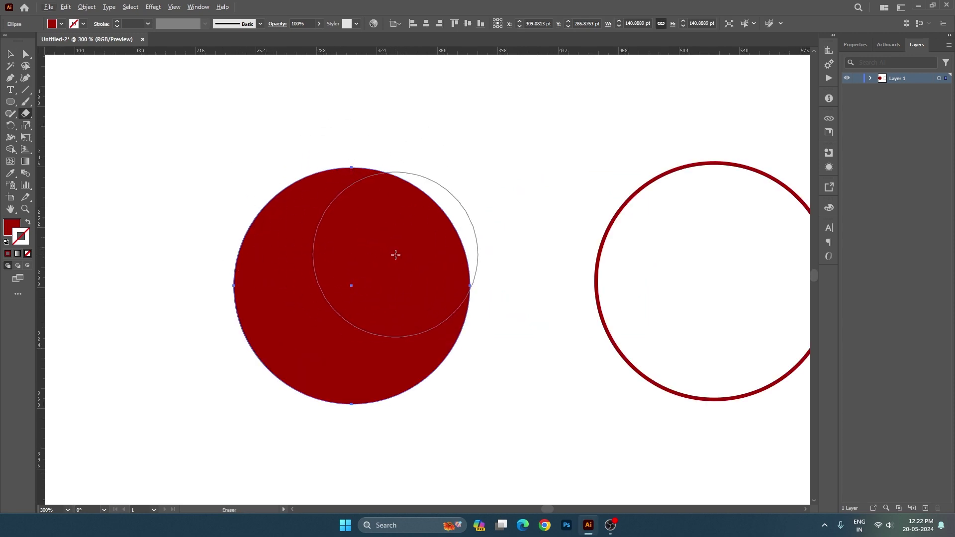
{"action": "key", "text": "bracketleft"}
{"action": "key", "text": "bracketleft"}
{"action": "key", "text": "bracketleft"}
{"action": "key", "text": "bracketleft"}
{"action": "key", "text": "bracketleft"}
{"action": "key", "text": "bracketleft"}
{"action": "key", "text": "bracketleft"}
{"action": "key", "text": "bracketleft"}
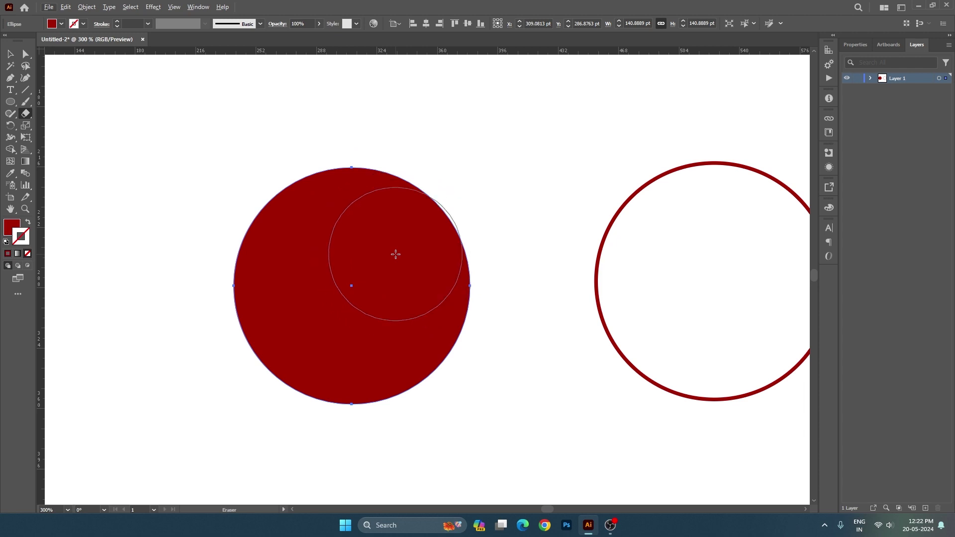
{"action": "key", "text": "bracketleft"}
{"action": "key", "text": "bracketleft"}
{"action": "key", "text": "bracketleft"}
{"action": "key", "text": "bracketleft"}
{"action": "key", "text": "bracketleft"}
{"action": "key", "text": "bracketleft"}
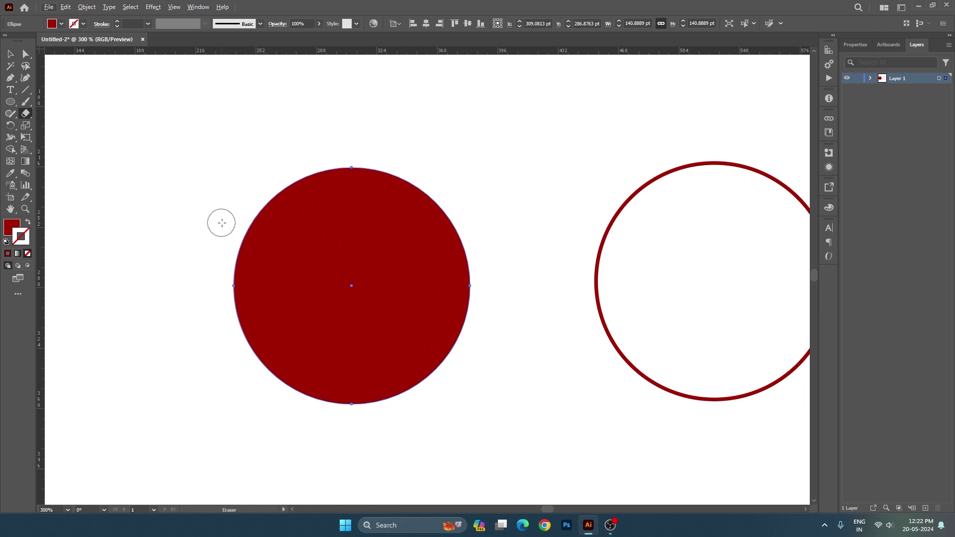
Step: Erase two wavy horizontal bands across the filled circle, splitting it into three pieces
{"action": "mouse_move", "coordinate": [222, 222]}
{"action": "left_mouse_down"}
{"action": "mouse_move", "coordinate": [318, 237]}
{"action": "mouse_move", "coordinate": [416, 219]}
{"action": "mouse_move", "coordinate": [501, 224]}
{"action": "left_mouse_up"}
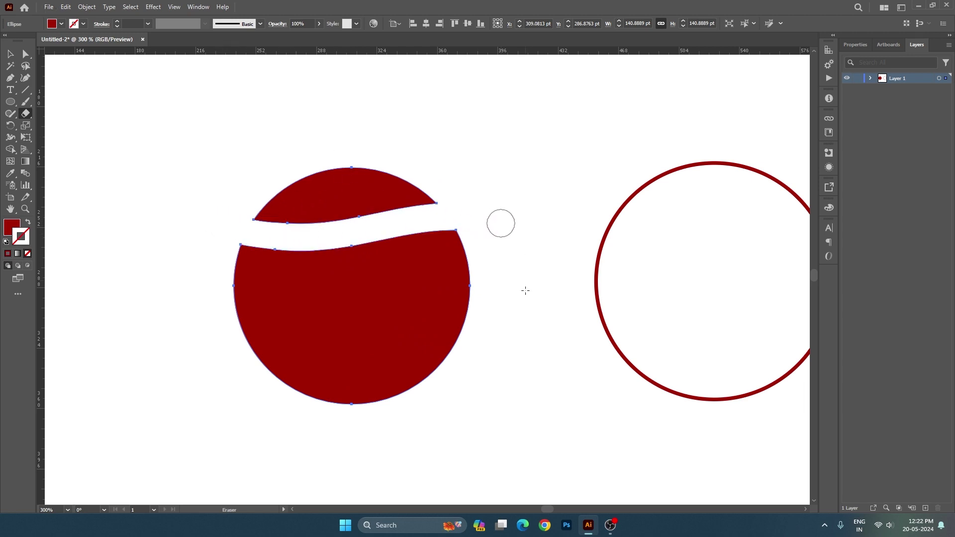
{"action": "mouse_move", "coordinate": [239, 373]}
{"action": "left_mouse_down"}
{"action": "mouse_move", "coordinate": [319, 336]}
{"action": "mouse_move", "coordinate": [511, 330]}
{"action": "left_mouse_up"}
{"action": "scroll", "coordinate": [547, 263], "scroll_direction": "right", "scroll_amount": 2}
{"action": "key", "text": "v"}
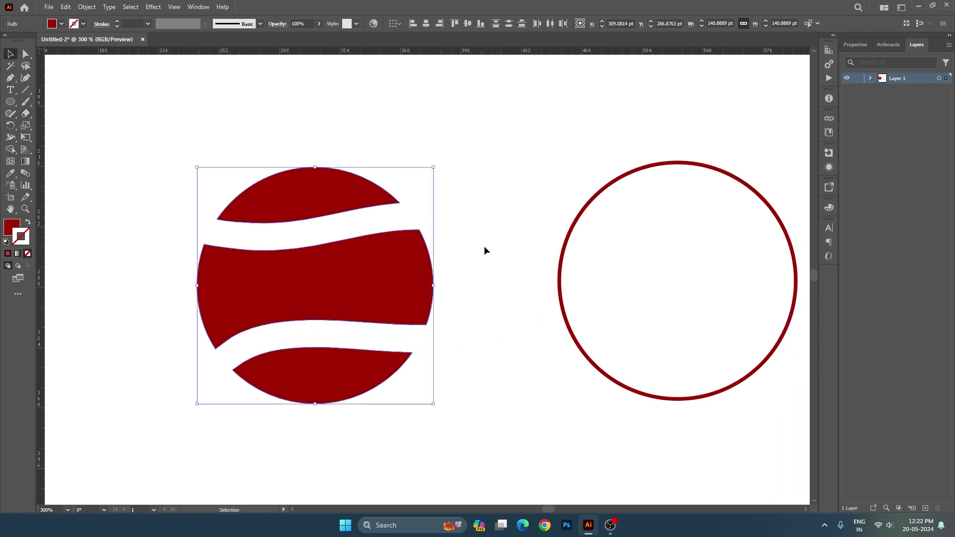
{"action": "left_click", "coordinate": [484, 246]}
Step: Pull the three pieces of the filled circle apart and undo those moves
{"action": "left_click_drag", "start_coordinate": [322, 211], "coordinate": [305, 162]}
{"action": "left_click_drag", "start_coordinate": [316, 393], "coordinate": [328, 445]}
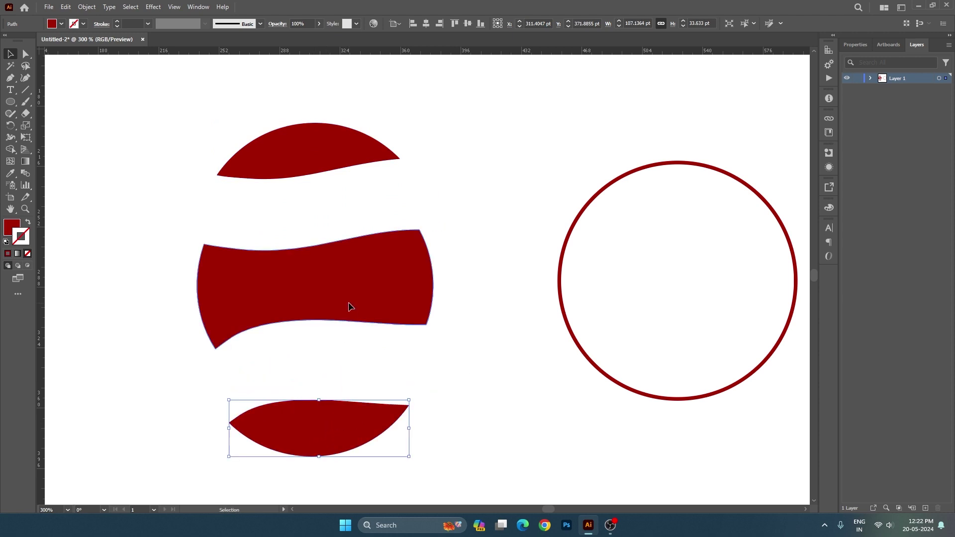
{"action": "mouse_move", "coordinate": [357, 297]}
{"action": "left_mouse_down"}
{"action": "mouse_move", "coordinate": [363, 279]}
{"action": "mouse_move", "coordinate": [367, 305]}
{"action": "left_mouse_up"}
{"action": "key", "text": "ctrl+z"}
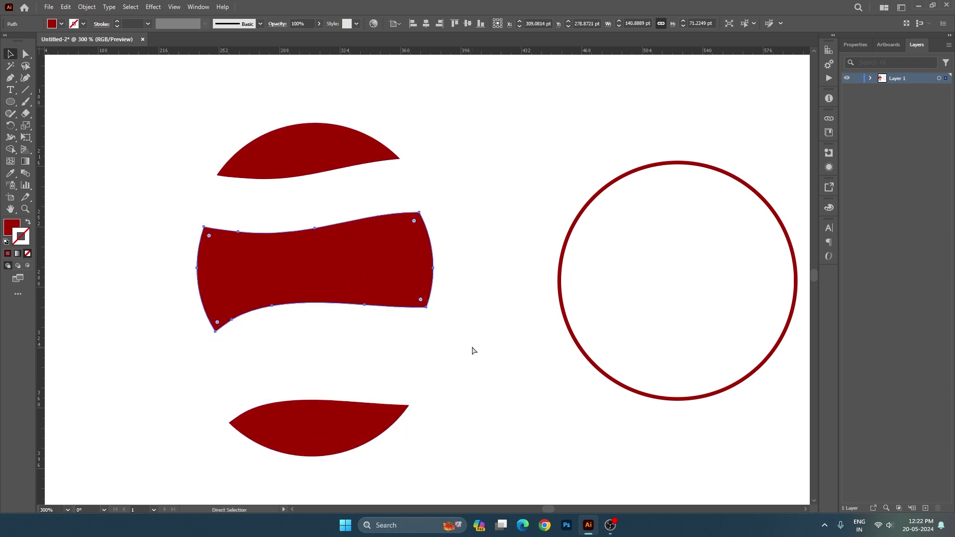
{"action": "key", "text": "ctrl+z"}
{"action": "key", "text": "ctrl+z"}
{"action": "key", "text": "ctrl+z"}
{"action": "left_click", "coordinate": [517, 330]}
Step: Erase two curved horizontal bands across the outlined circle, splitting it into three closed outlines
{"action": "left_click_drag", "start_coordinate": [517, 330], "coordinate": [455, 326]}
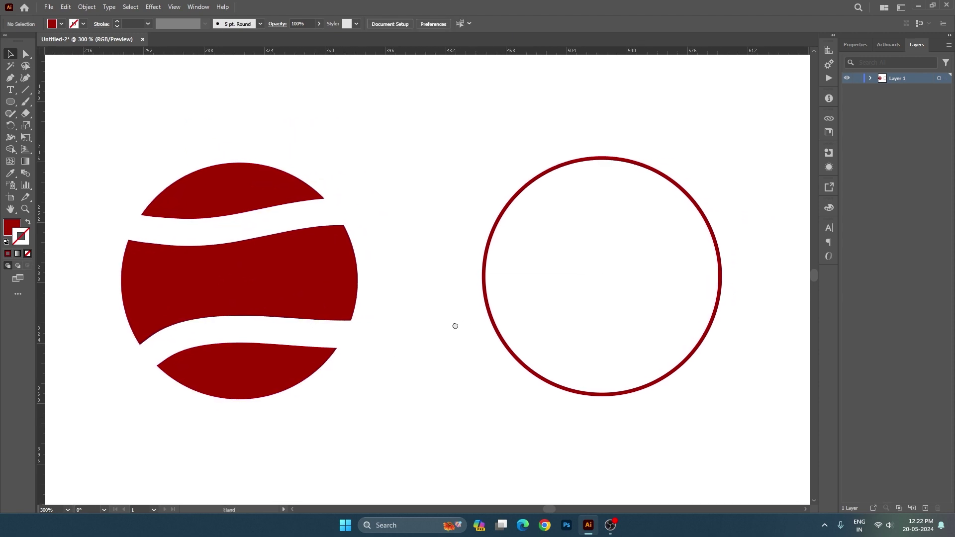
{"action": "left_click_drag", "start_coordinate": [443, 252], "coordinate": [537, 305]}
{"action": "left_click", "coordinate": [26, 113]}
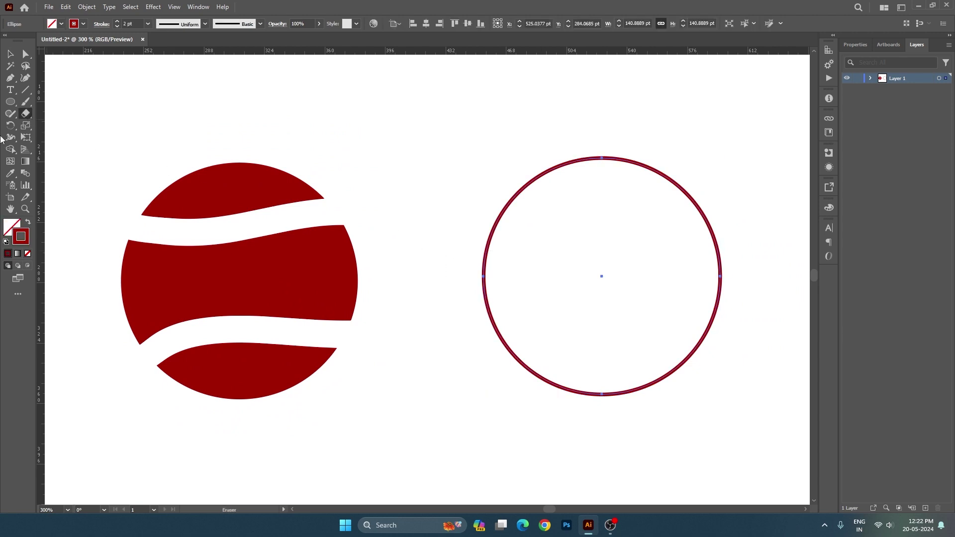
{"action": "mouse_move", "coordinate": [484, 162]}
{"action": "left_mouse_down"}
{"action": "mouse_move", "coordinate": [416, 199]}
{"action": "mouse_move", "coordinate": [548, 232]}
{"action": "mouse_move", "coordinate": [710, 194]}
{"action": "left_mouse_up"}
{"action": "left_click_drag", "start_coordinate": [714, 280], "coordinate": [711, 252]}
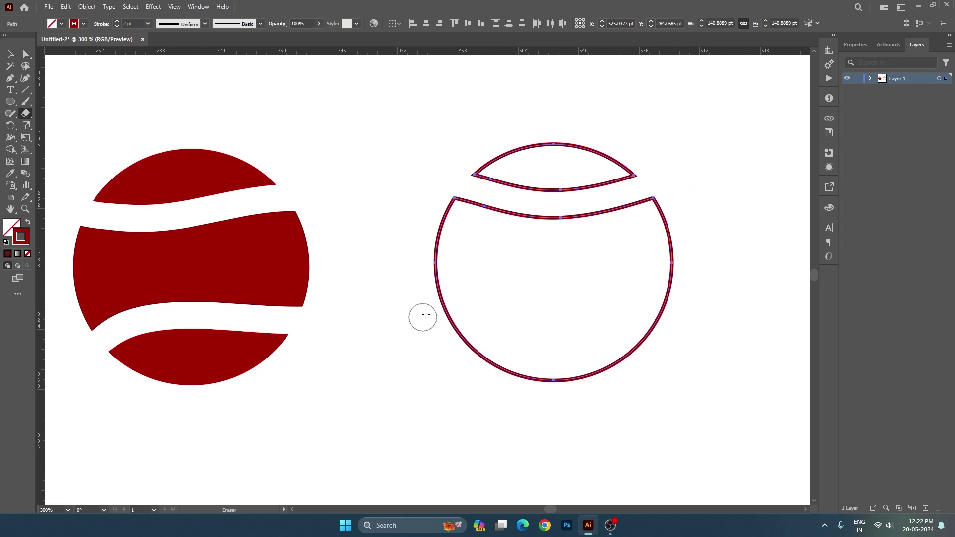
{"action": "mouse_move", "coordinate": [422, 315]}
{"action": "left_mouse_down"}
{"action": "mouse_move", "coordinate": [532, 291]}
{"action": "mouse_move", "coordinate": [723, 291]}
{"action": "mouse_move", "coordinate": [705, 319]}
{"action": "left_mouse_up"}
{"action": "key", "text": "v"}
{"action": "left_click", "coordinate": [716, 321]}
Step: Try the filled circle's appearance on the top piece of the outlined circle with the Eyedropper, and undo it
{"action": "left_click", "coordinate": [588, 203]}
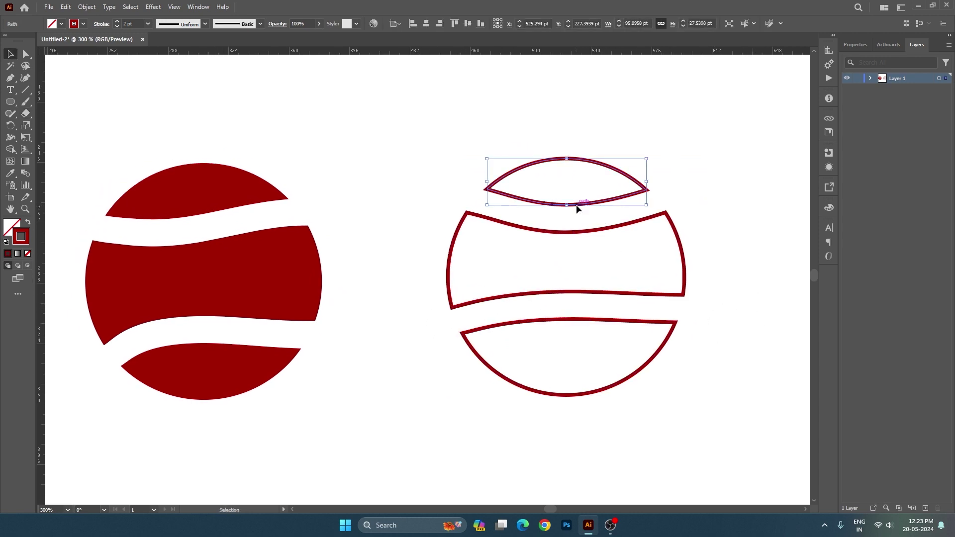
{"action": "left_click", "coordinate": [587, 322]}
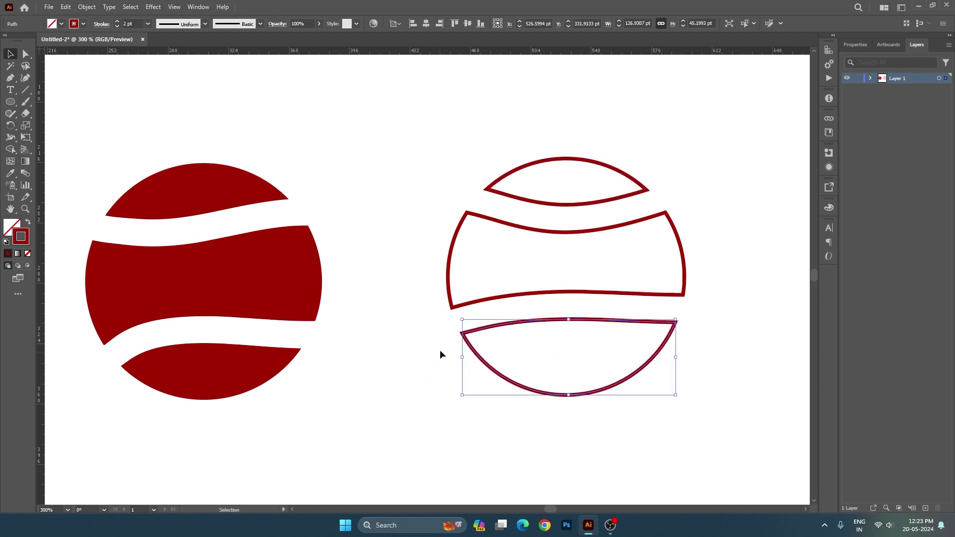
{"action": "left_click", "coordinate": [691, 307]}
{"action": "left_click", "coordinate": [568, 175]}
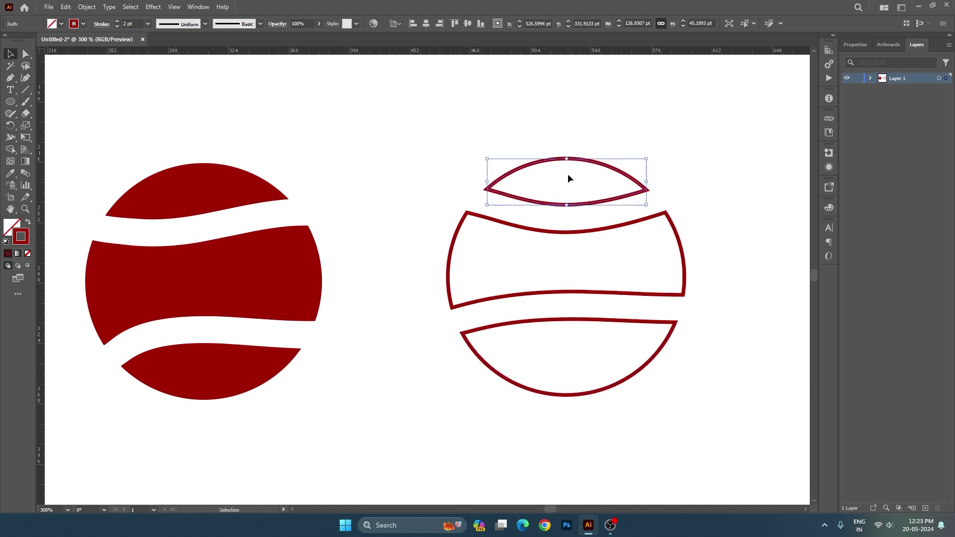
{"action": "key", "text": "i"}
{"action": "left_click", "coordinate": [314, 254]}
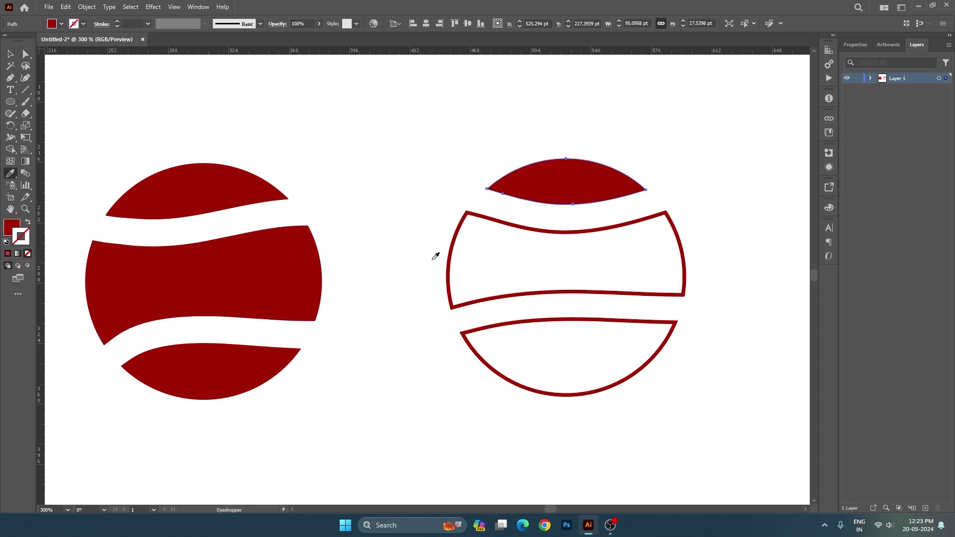
{"action": "key", "text": "v"}
{"action": "left_click", "coordinate": [421, 264]}
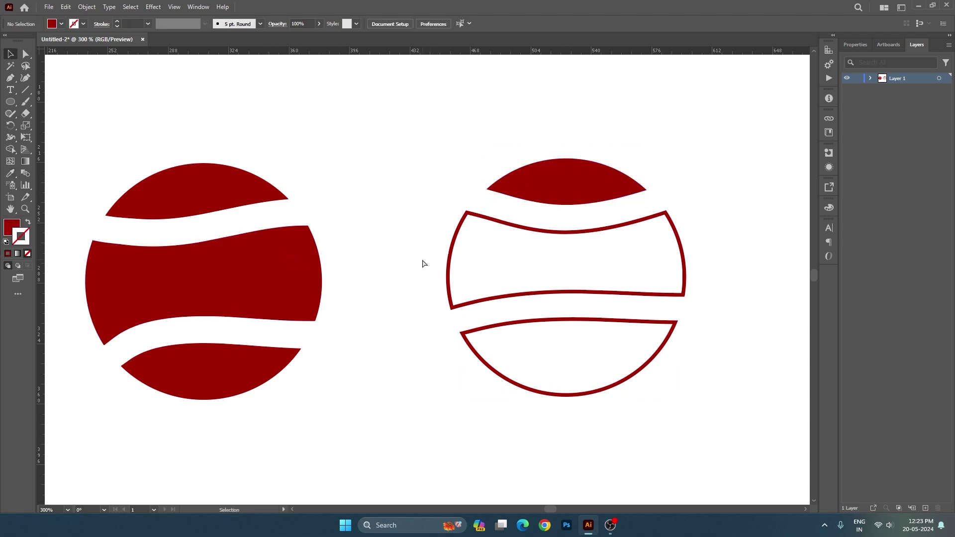
{"action": "key", "text": "ctrl+z"}
Step: Scale both cut circles down together to about 283 pt overall width and move them up the artboard
{"action": "key", "text": "ctrl+minus"}
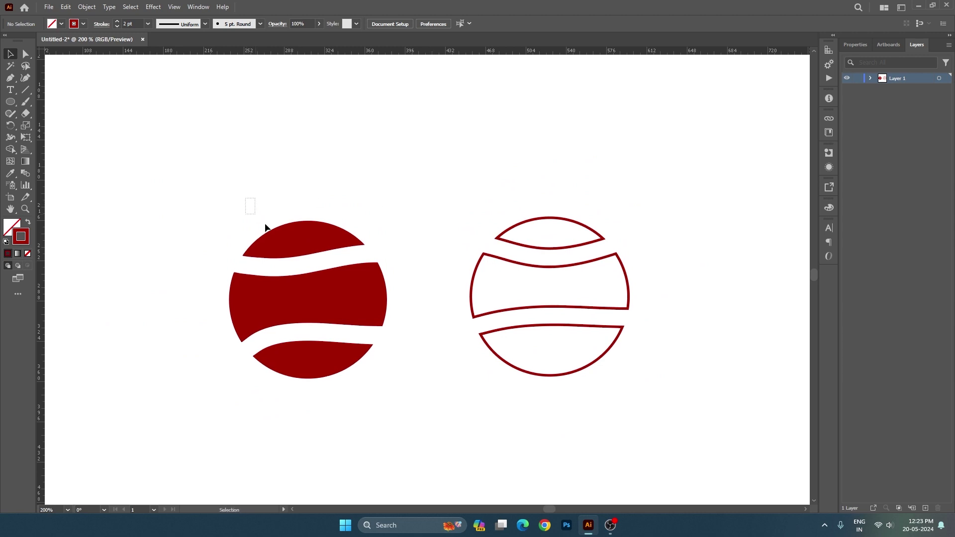
{"action": "left_click_drag", "start_coordinate": [246, 199], "coordinate": [596, 366]}
{"action": "left_click_drag", "start_coordinate": [431, 376], "coordinate": [431, 345]}
{"action": "left_click_drag", "start_coordinate": [357, 284], "coordinate": [335, 169]}
{"action": "key", "text": "space"}
{"action": "scroll", "coordinate": [352, 223], "scroll_direction": "down", "scroll_amount": 2}
{"action": "left_click_drag", "start_coordinate": [352, 223], "coordinate": [359, 226]}
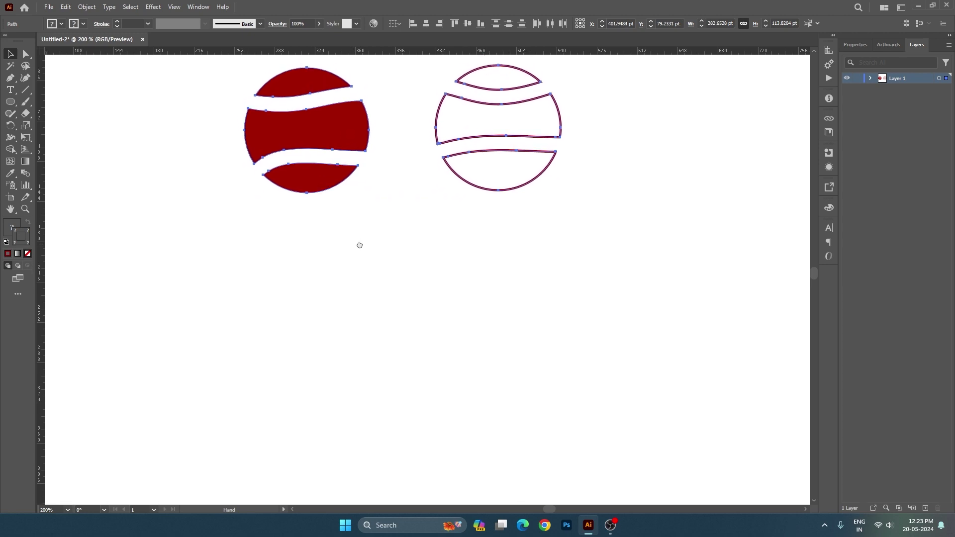
{"action": "left_click", "coordinate": [373, 253]}
Step: Draw a circle about 123 pt in diameter below the cut circles and give it a dark red fill without stroke
{"action": "left_click_drag", "start_coordinate": [29, 112], "coordinate": [82, 125]}
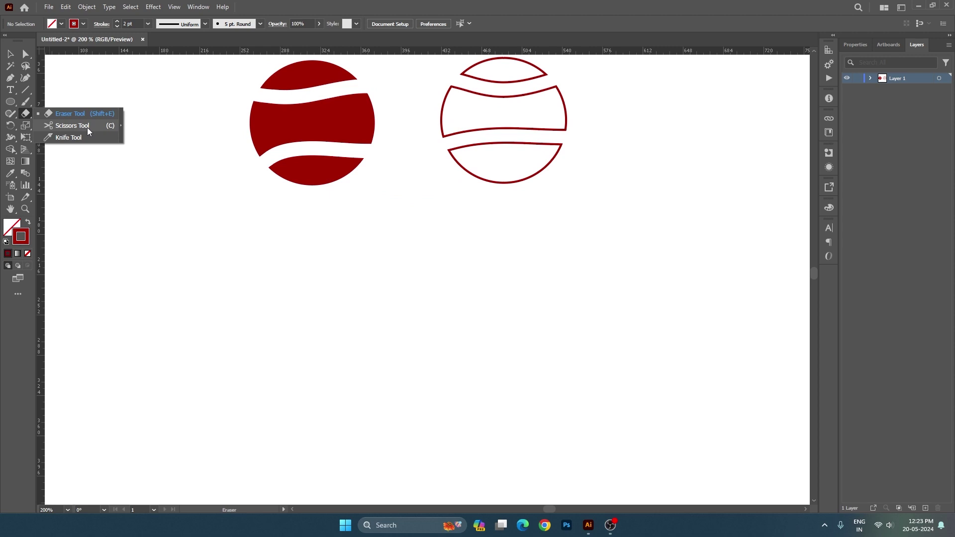
{"action": "left_click", "coordinate": [9, 103]}
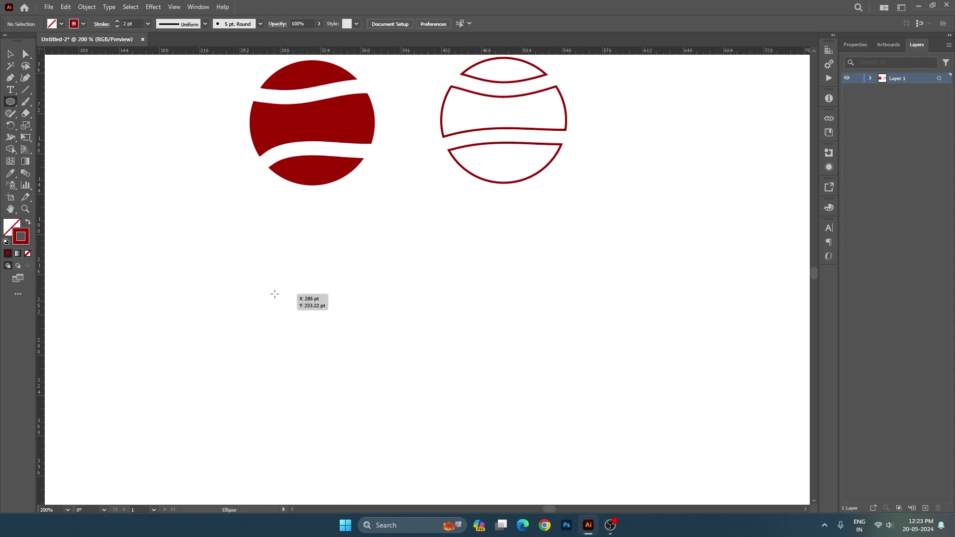
{"action": "left_click_drag", "start_coordinate": [274, 294], "coordinate": [401, 431]}
{"action": "key", "text": "v"}
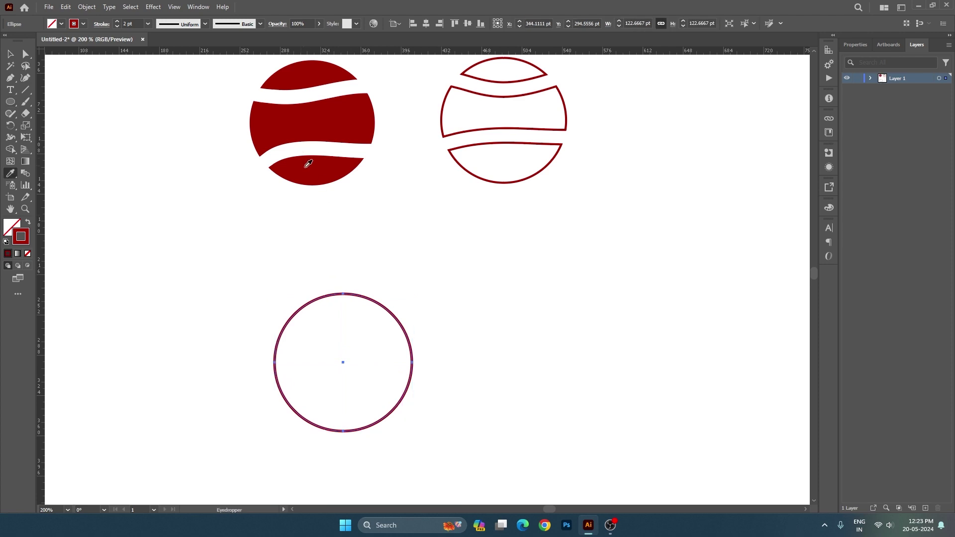
{"action": "key", "text": "shift+x"}
Step: Duplicate the new filled circle beside itself and turn the copy into a dark red outline without fill
{"action": "mouse_move", "coordinate": [392, 379]}
{"action": "left_mouse_down"}
{"action": "mouse_move", "coordinate": [375, 371]}
{"action": "mouse_move", "coordinate": [530, 368]}
{"action": "left_mouse_up"}
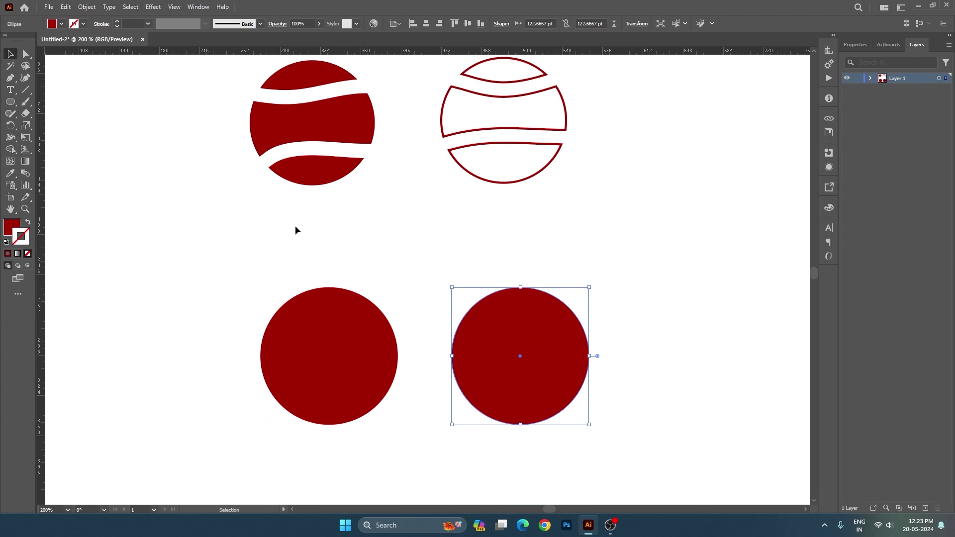
{"action": "key", "text": "shift+x"}
{"action": "left_click", "coordinate": [451, 302]}
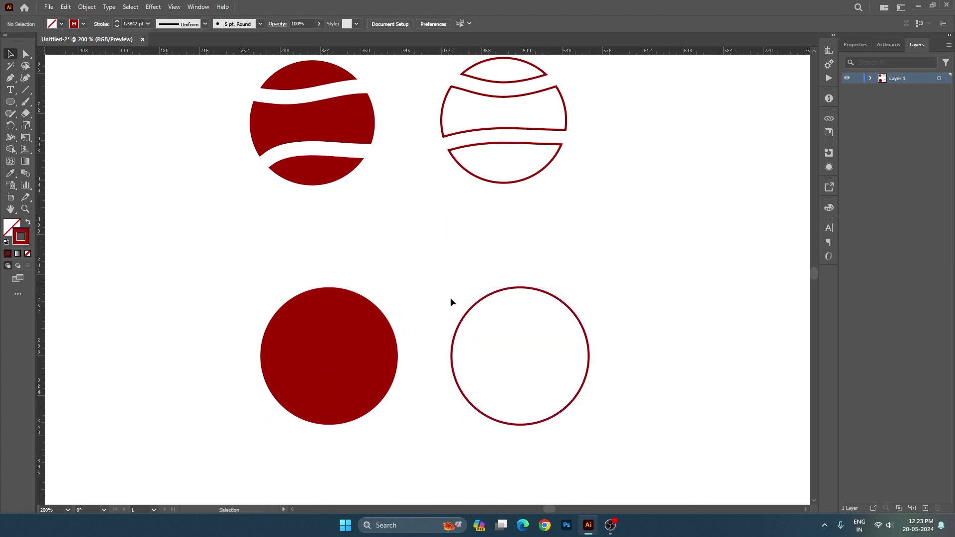
Step: Scale the two new circles down together to about 110 pt in diameter each
{"action": "scroll", "coordinate": [453, 355], "scroll_direction": "up", "scroll_amount": 1}
{"action": "left_click_drag", "start_coordinate": [404, 337], "coordinate": [421, 293]}
{"action": "left_click_drag", "start_coordinate": [233, 189], "coordinate": [497, 268]}
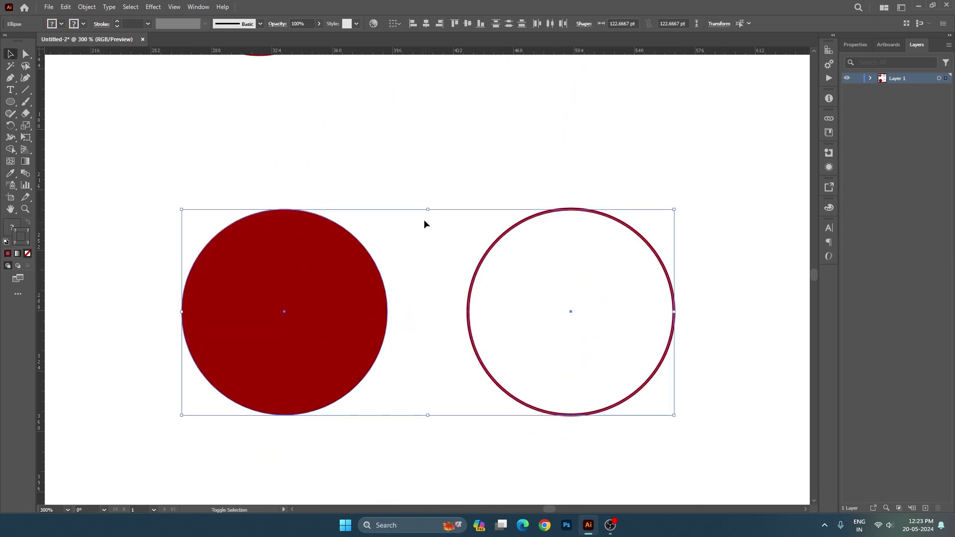
{"action": "left_click_drag", "start_coordinate": [427, 209], "coordinate": [428, 230]}
{"action": "left_click_drag", "start_coordinate": [353, 301], "coordinate": [356, 284]}
{"action": "left_click_drag", "start_coordinate": [395, 214], "coordinate": [395, 202]}
Step: Cut the filled circle with the Scissors tool at its top and bottom anchor points
{"action": "left_click", "coordinate": [252, 223]}
{"action": "left_click", "coordinate": [26, 114]}
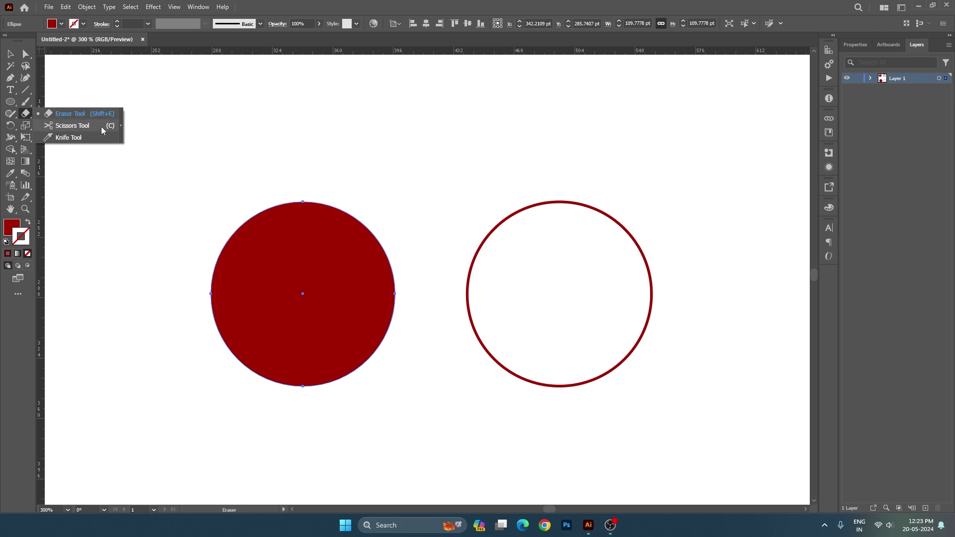
{"action": "left_click", "coordinate": [79, 127]}
{"action": "left_click_drag", "start_coordinate": [317, 275], "coordinate": [329, 235]}
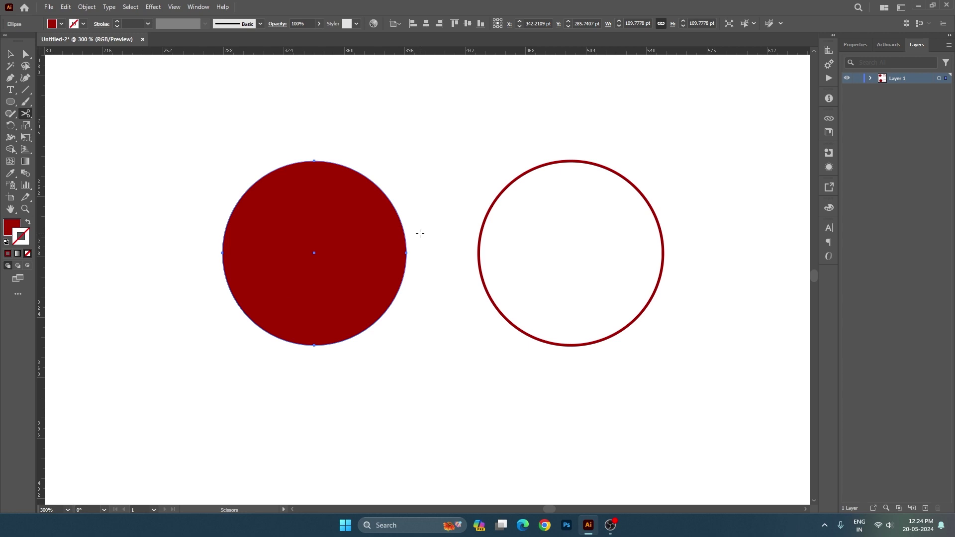
{"action": "left_click", "coordinate": [313, 160]}
{"action": "left_click", "coordinate": [314, 345]}
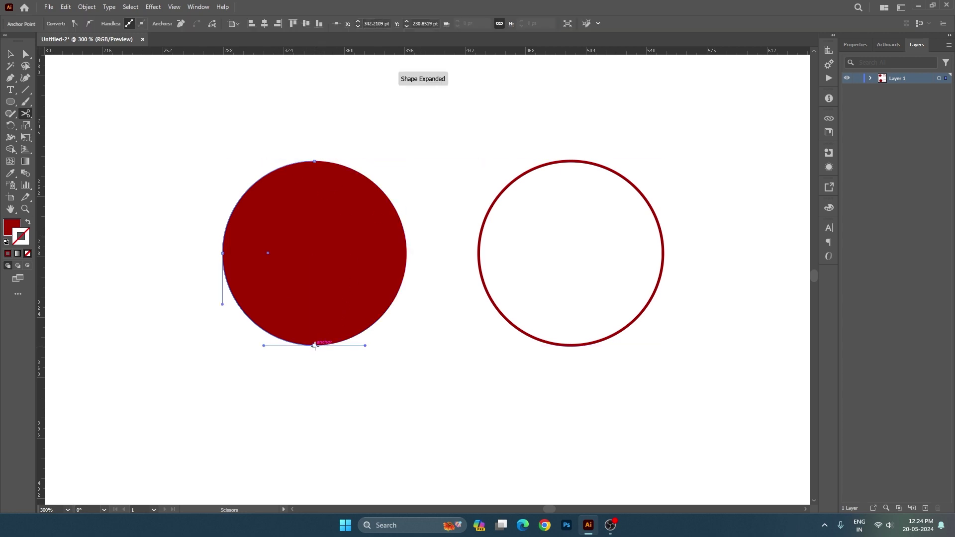
{"action": "left_click", "coordinate": [314, 345]}
Step: Move the right half of the filled circle slightly to the right, away from the left half
{"action": "key", "text": "v"}
{"action": "left_click", "coordinate": [390, 392]}
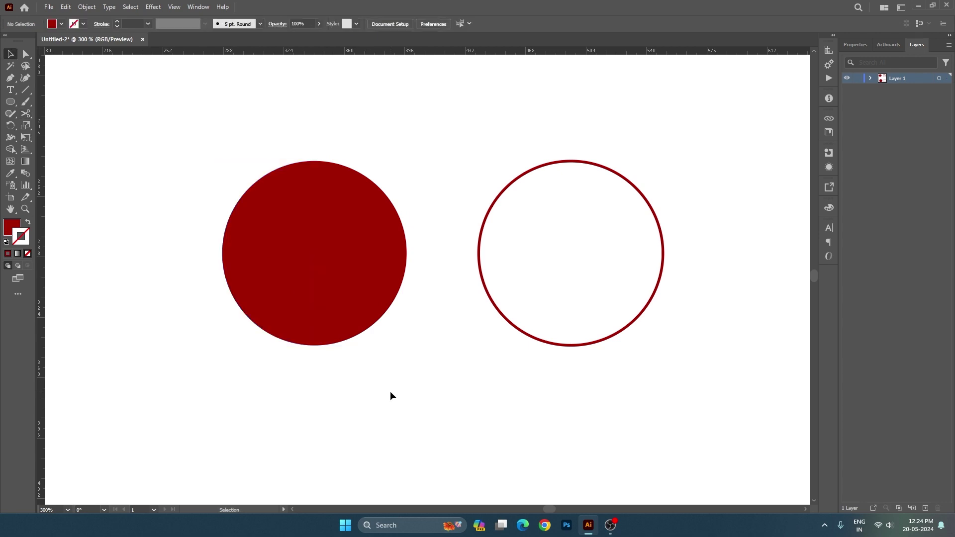
{"action": "left_click_drag", "start_coordinate": [376, 269], "coordinate": [383, 269]}
{"action": "left_click", "coordinate": [463, 348]}
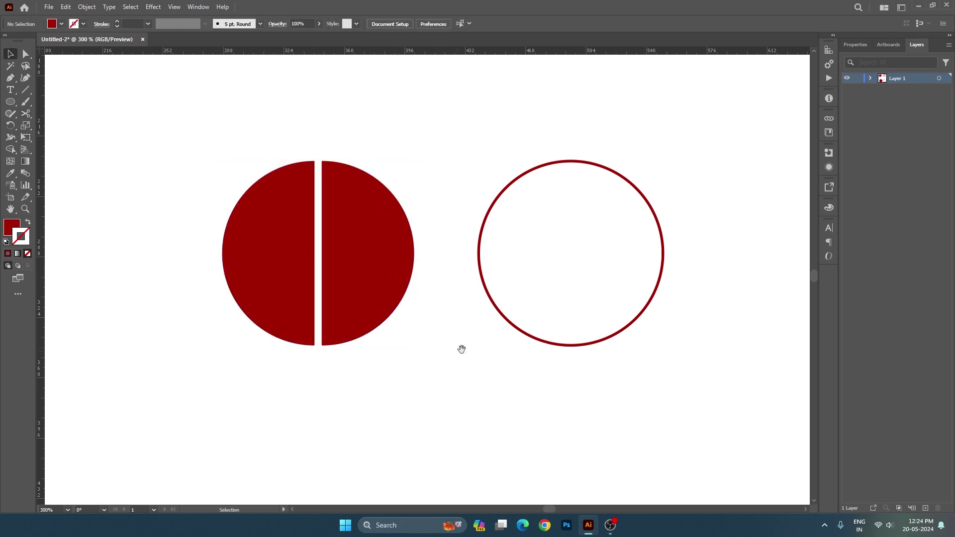
{"action": "left_click_drag", "start_coordinate": [463, 347], "coordinate": [447, 344]}
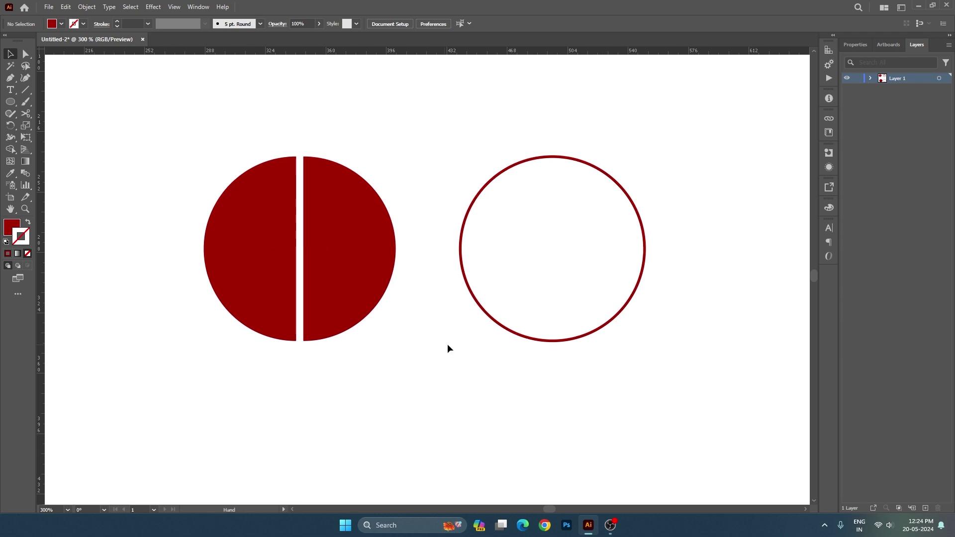
Step: Cut the filled right half at its outermost anchor point with the Scissors tool and move the lower piece slightly down
{"action": "left_click", "coordinate": [371, 299]}
{"action": "left_click", "coordinate": [26, 114]}
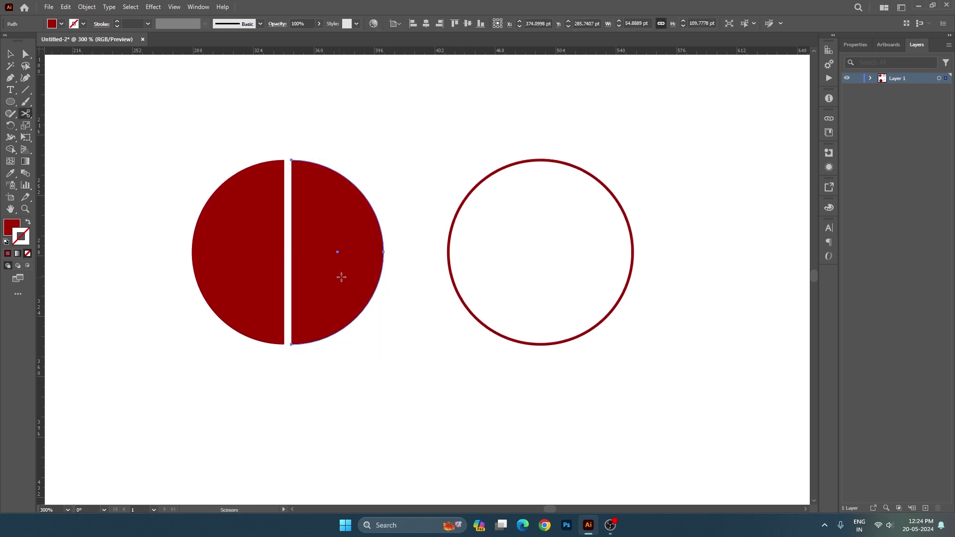
{"action": "left_click", "coordinate": [383, 252]}
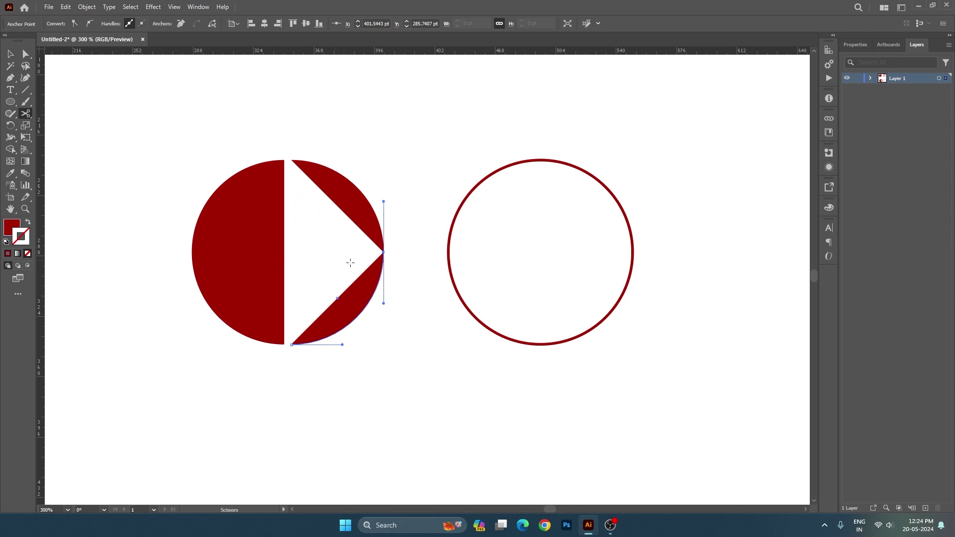
{"action": "key", "text": "v"}
{"action": "left_click_drag", "start_coordinate": [363, 286], "coordinate": [364, 296]}
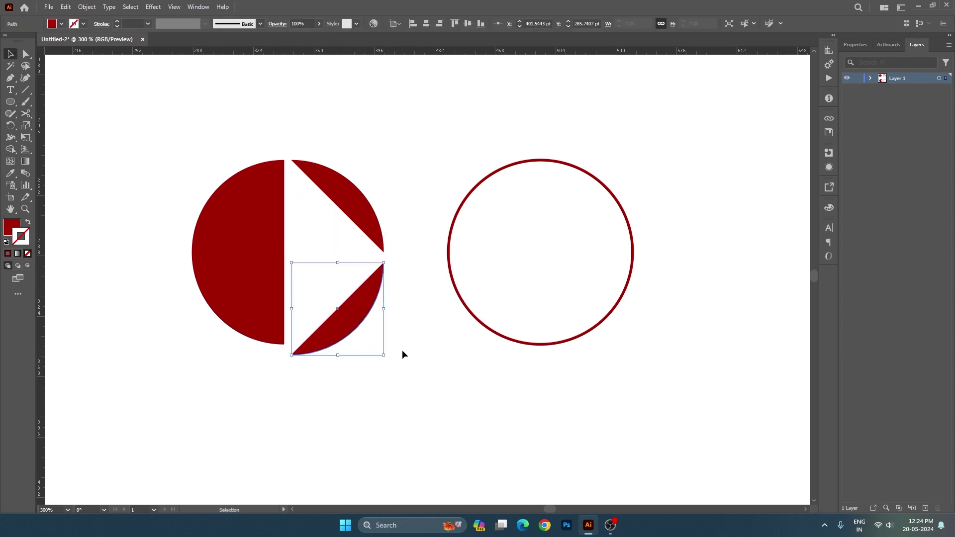
{"action": "left_click", "coordinate": [446, 372]}
Step: Cut the outlined circle at its left and right anchor points with the Scissors tool and move the lower half slightly down
{"action": "key", "text": "space"}
{"action": "left_click_drag", "start_coordinate": [474, 373], "coordinate": [450, 353]}
{"action": "left_click_drag", "start_coordinate": [396, 155], "coordinate": [684, 222]}
{"action": "key", "text": "c"}
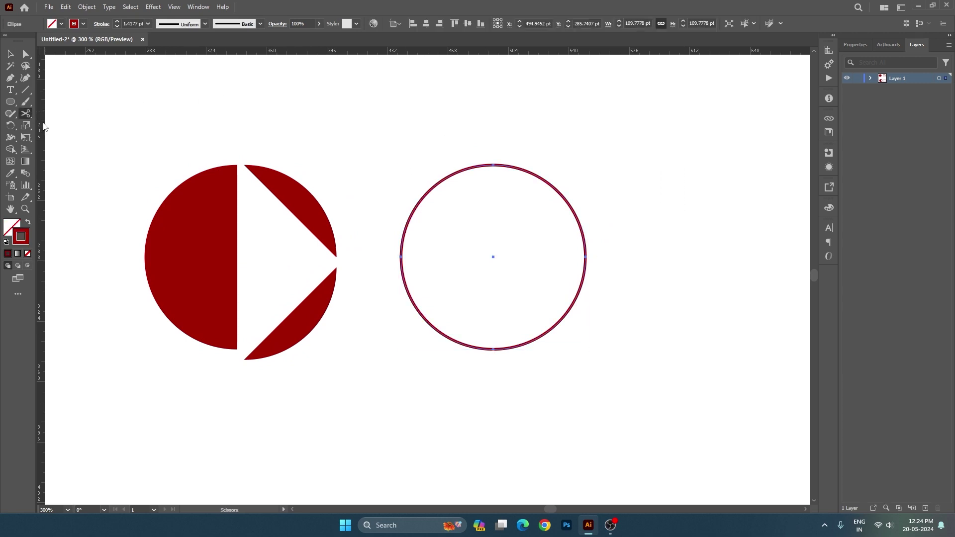
{"action": "left_click", "coordinate": [400, 257]}
{"action": "left_click", "coordinate": [585, 257]}
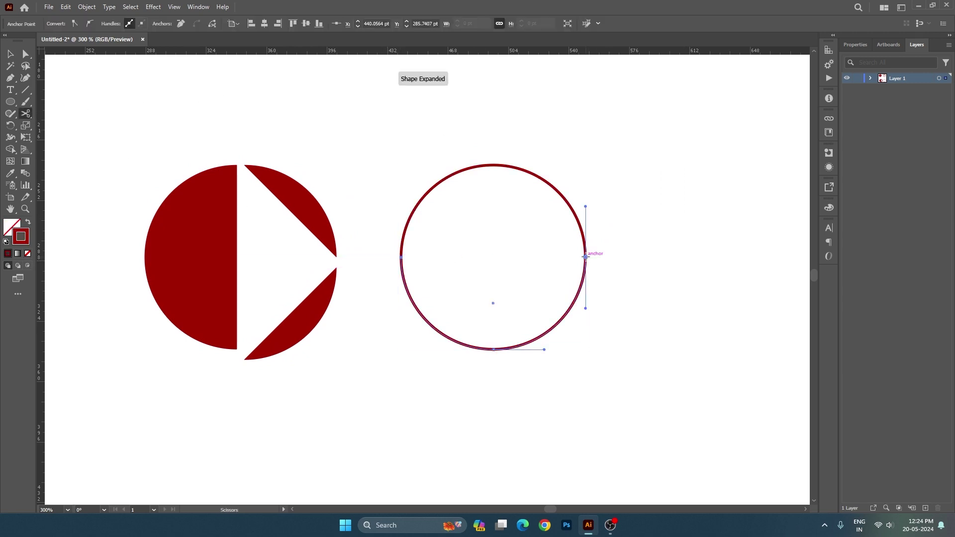
{"action": "key", "text": "v"}
{"action": "left_click_drag", "start_coordinate": [489, 285], "coordinate": [512, 362]}
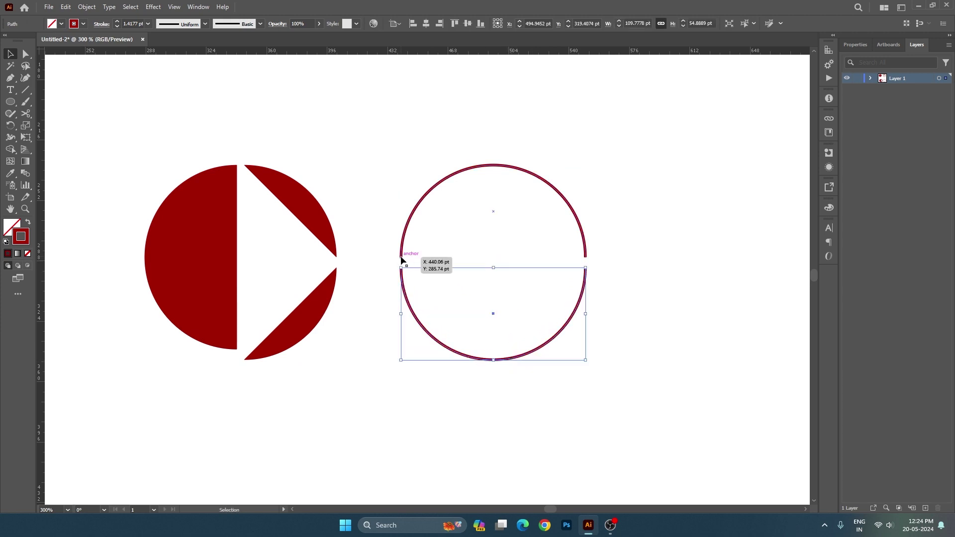
{"action": "left_click", "coordinate": [631, 258]}
Step: Draw a dark red filled circle about 102 pt in diameter below the cut filled circle
{"action": "left_click", "coordinate": [309, 216]}
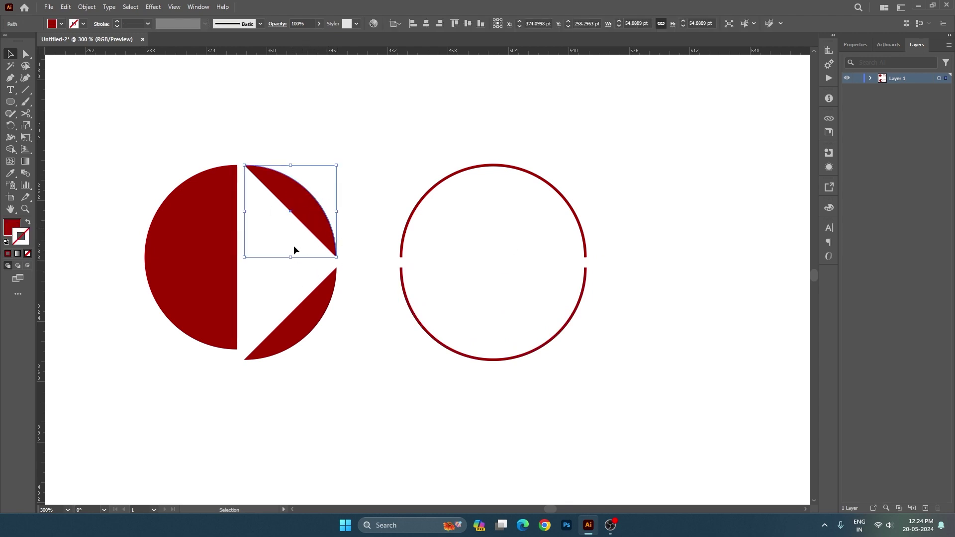
{"action": "left_click_drag", "start_coordinate": [351, 291], "coordinate": [395, 220]}
{"action": "left_click", "coordinate": [239, 198]}
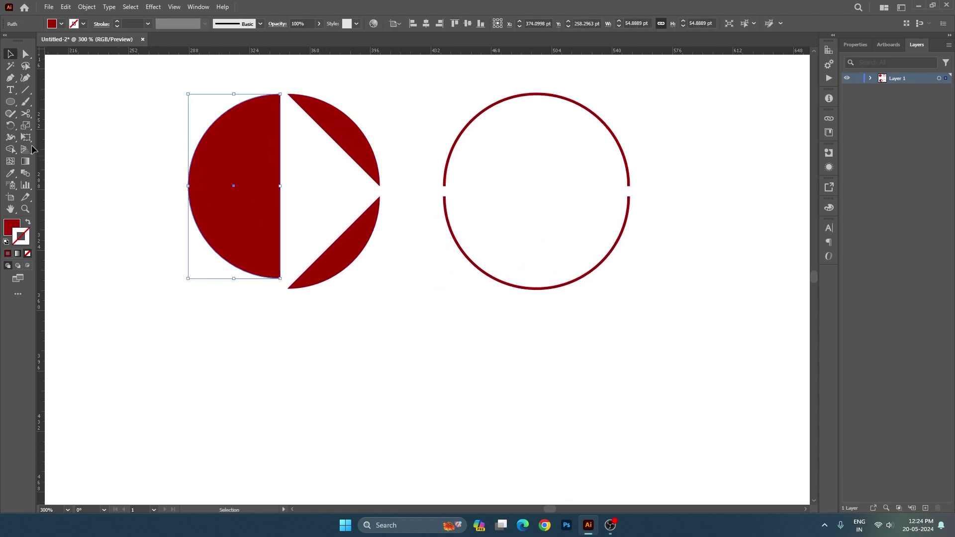
{"action": "left_click", "coordinate": [10, 102]}
{"action": "left_click_drag", "start_coordinate": [219, 308], "coordinate": [405, 457]}
{"action": "key", "text": "v"}
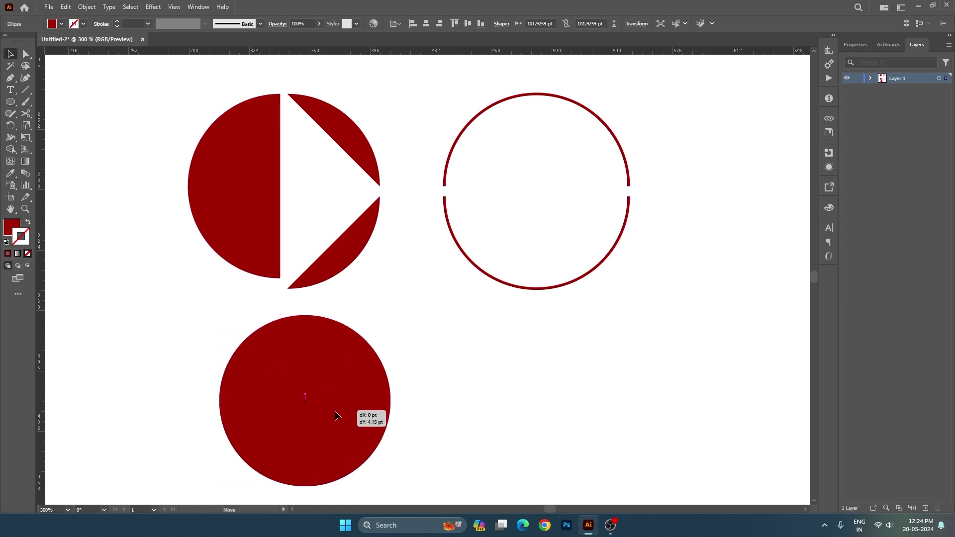
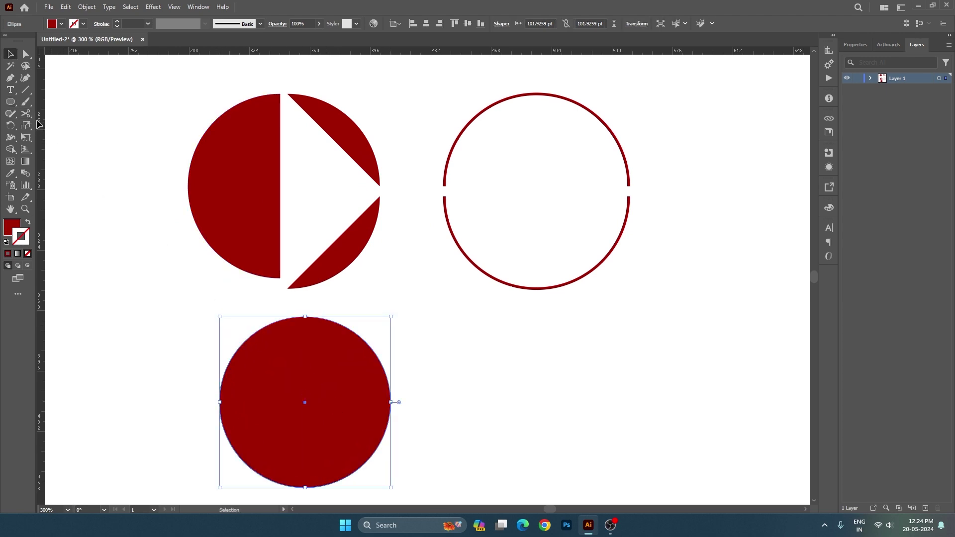
Step: Cut the new circle at its top and bottom anchor points with the Scissors tool and move the right half to the right
{"action": "left_click", "coordinate": [29, 115]}
{"action": "left_click", "coordinate": [304, 318]}
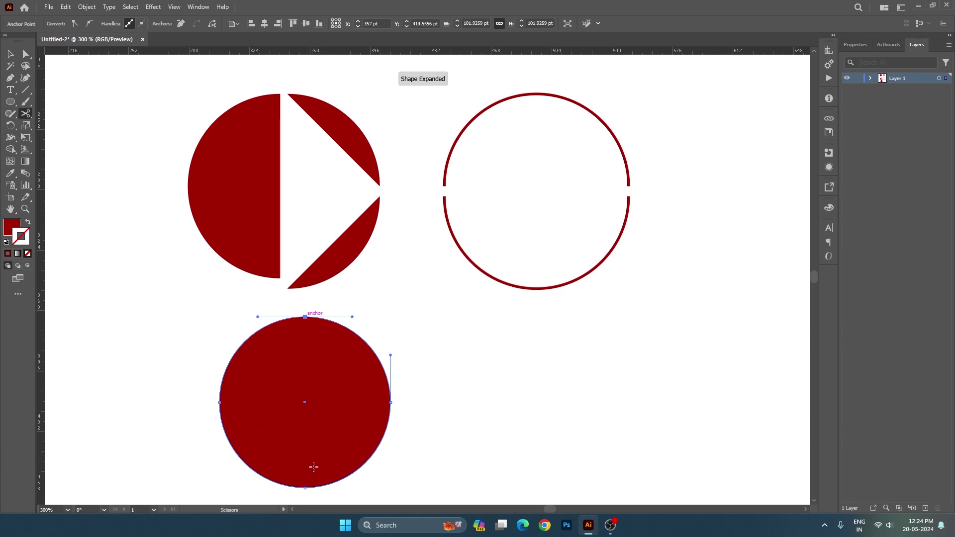
{"action": "left_click", "coordinate": [305, 487]}
{"action": "key", "text": "v"}
{"action": "left_click", "coordinate": [334, 411]}
{"action": "left_click_drag", "start_coordinate": [335, 411], "coordinate": [354, 412]}
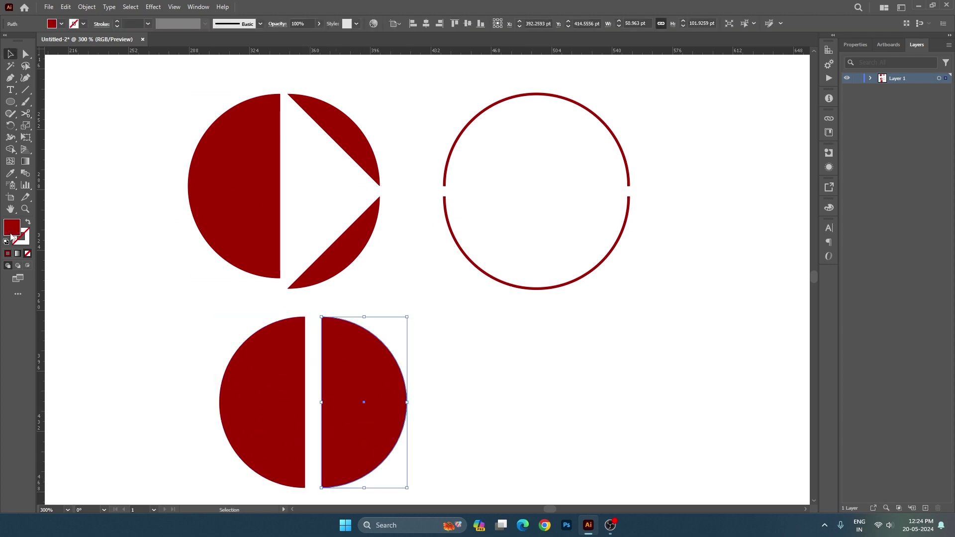
Step: Remove the fill from the lowest circle's right half and give it a dark red stroke
{"action": "left_click", "coordinate": [8, 229]}
{"action": "left_click", "coordinate": [27, 253]}
{"action": "left_click", "coordinate": [21, 237]}
{"action": "left_click", "coordinate": [8, 253]}
{"action": "left_click", "coordinate": [112, 281]}
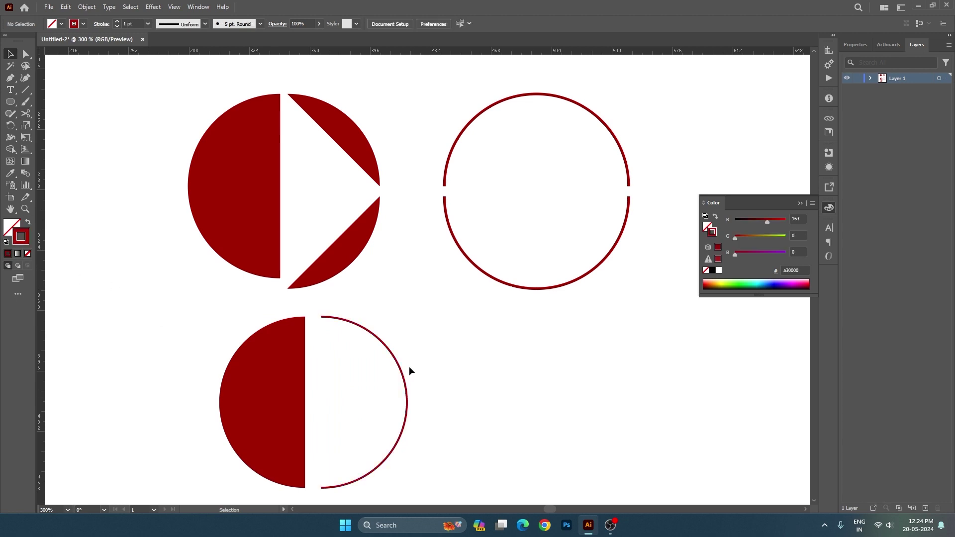
{"action": "left_click", "coordinate": [375, 430]}
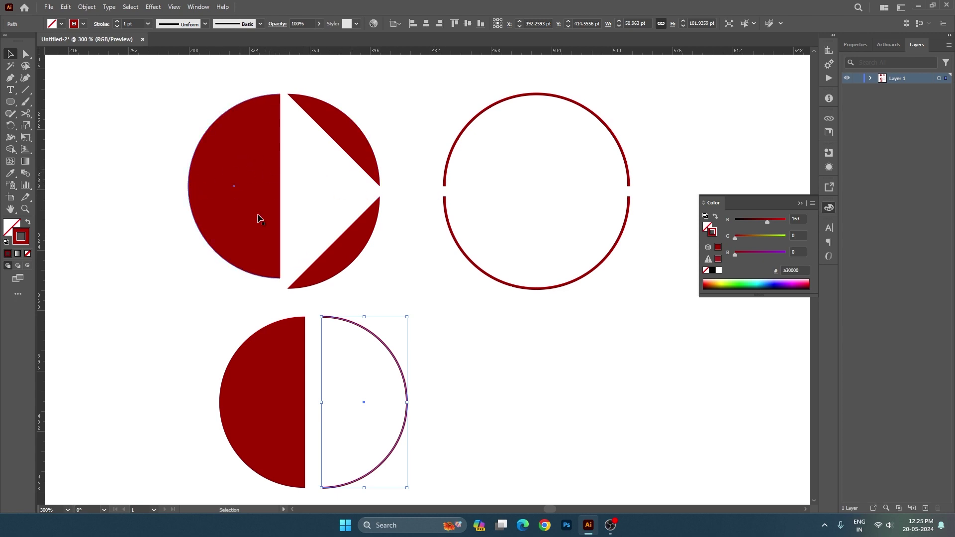
{"action": "left_click_drag", "start_coordinate": [356, 257], "coordinate": [356, 253]}
{"action": "left_click", "coordinate": [428, 317]}
Step: Delete both halves of the lowest circle
{"action": "scroll", "coordinate": [433, 314], "scroll_direction": "down", "scroll_amount": 1}
{"action": "left_click_drag", "start_coordinate": [562, 297], "coordinate": [521, 400]}
{"action": "scroll", "coordinate": [419, 280], "scroll_direction": "down", "scroll_amount": 1}
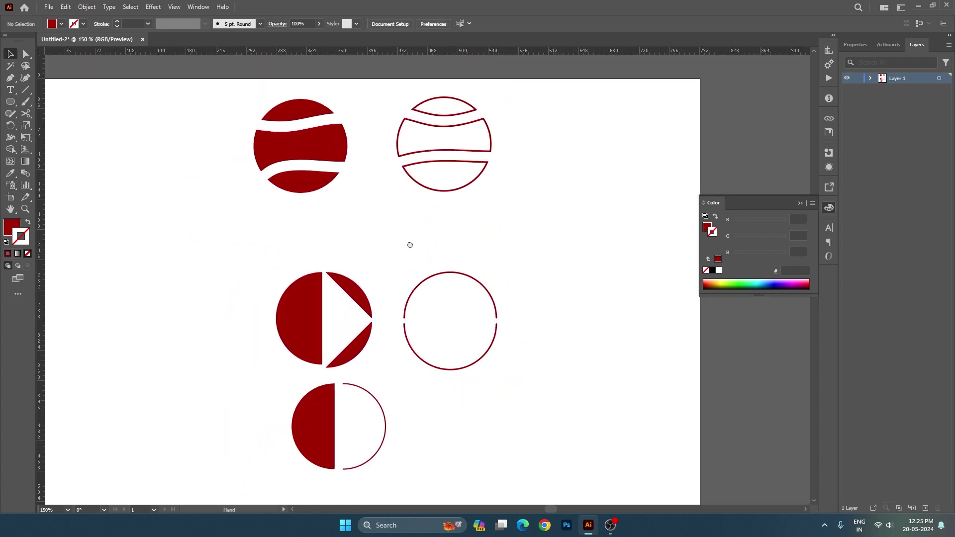
{"action": "scroll", "coordinate": [348, 318], "scroll_direction": "right", "scroll_amount": 1}
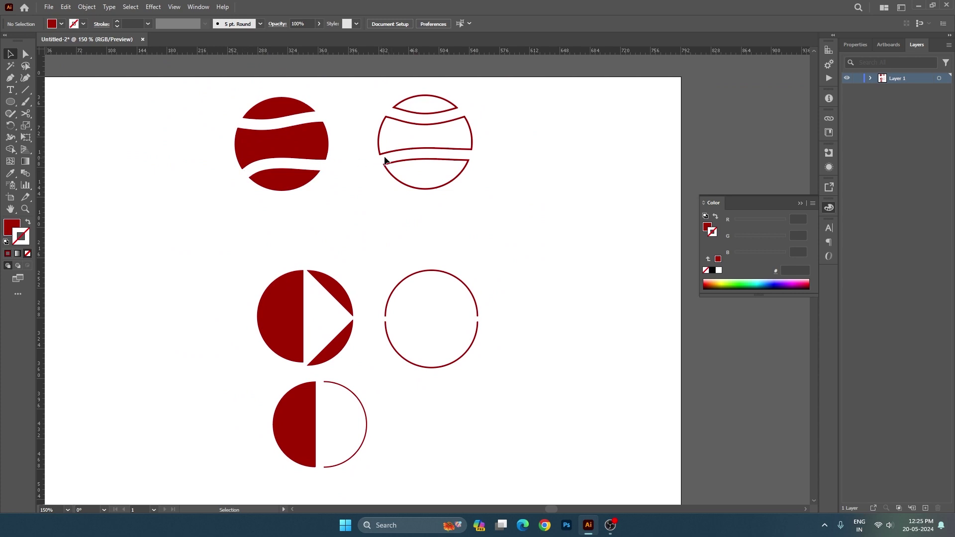
{"action": "left_click", "coordinate": [380, 195]}
{"action": "left_click_drag", "start_coordinate": [218, 398], "coordinate": [429, 436]}
{"action": "key", "text": "Delete"}
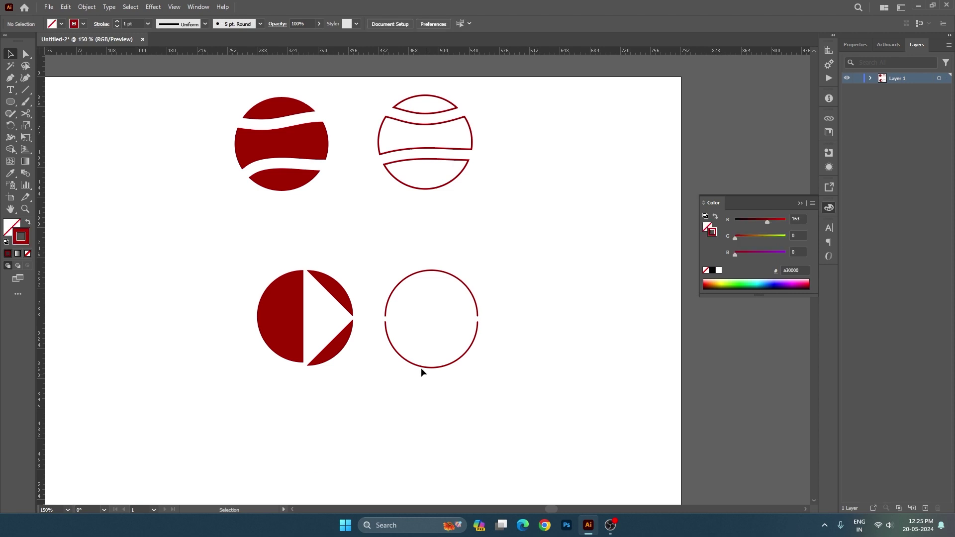
Step: Cut the outlined circle's upper arc at its top anchor point with the Scissors tool and move the right piece to the right
{"action": "scroll", "coordinate": [397, 341], "scroll_direction": "up", "scroll_amount": 2}
{"action": "left_click_drag", "start_coordinate": [378, 334], "coordinate": [403, 333]}
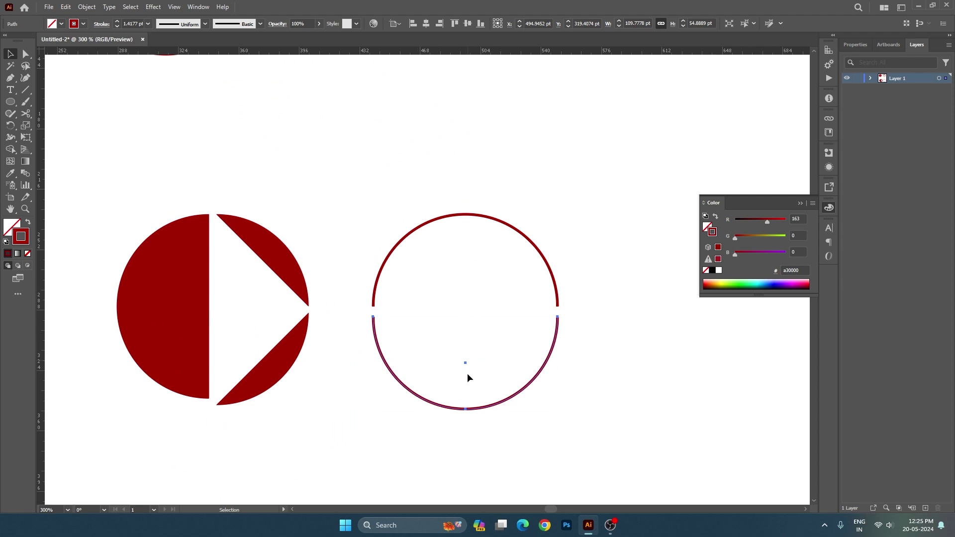
{"action": "left_click_drag", "start_coordinate": [347, 258], "coordinate": [527, 272]}
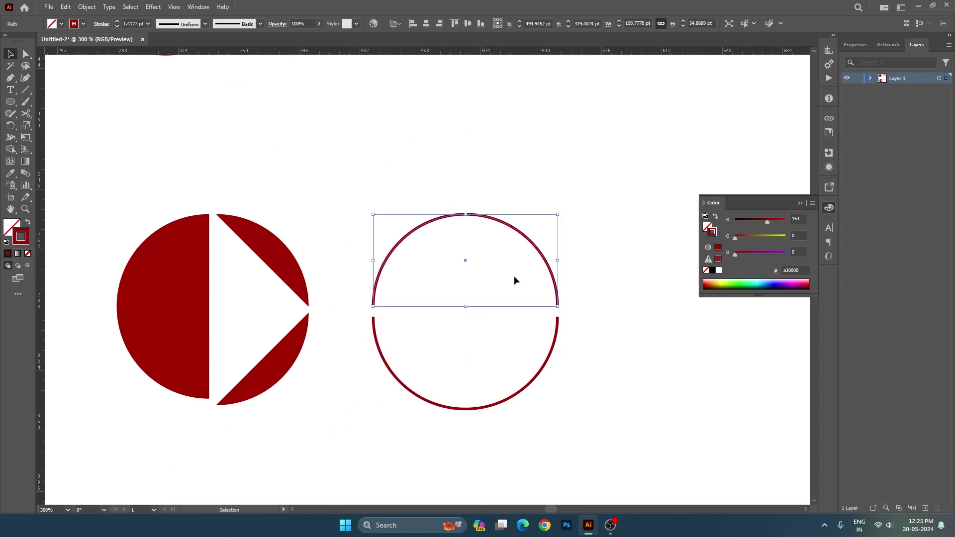
{"action": "scroll", "coordinate": [524, 279], "scroll_direction": "up", "scroll_amount": 1}
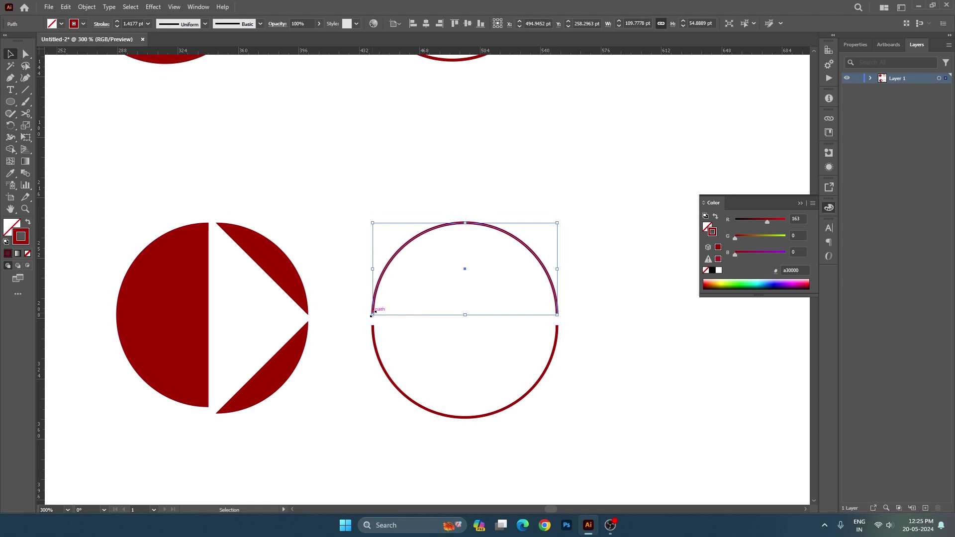
{"action": "left_click", "coordinate": [27, 118]}
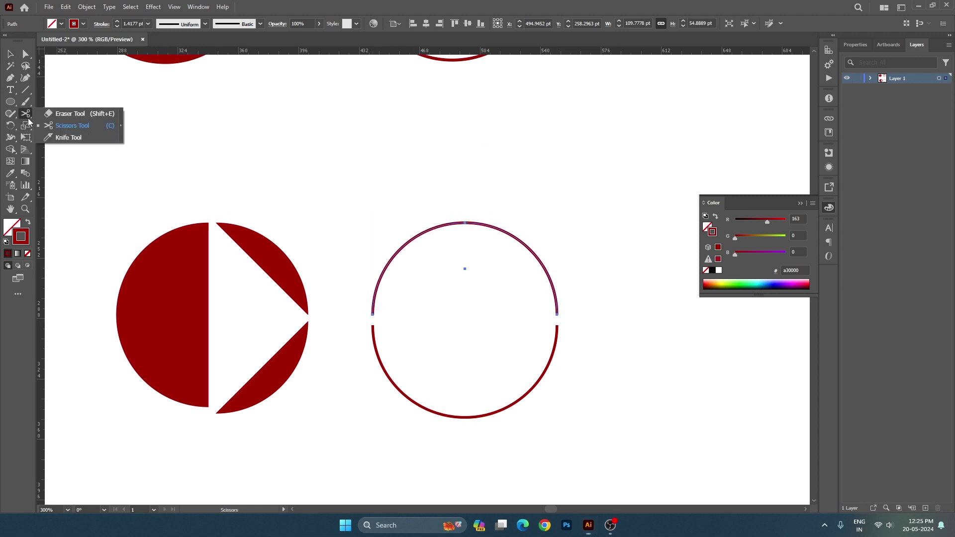
{"action": "left_click", "coordinate": [60, 126]}
{"action": "left_click", "coordinate": [465, 223]}
{"action": "key", "text": "v"}
{"action": "left_click", "coordinate": [568, 221]}
{"action": "left_click_drag", "start_coordinate": [535, 257], "coordinate": [559, 255]}
{"action": "left_click", "coordinate": [645, 347]}
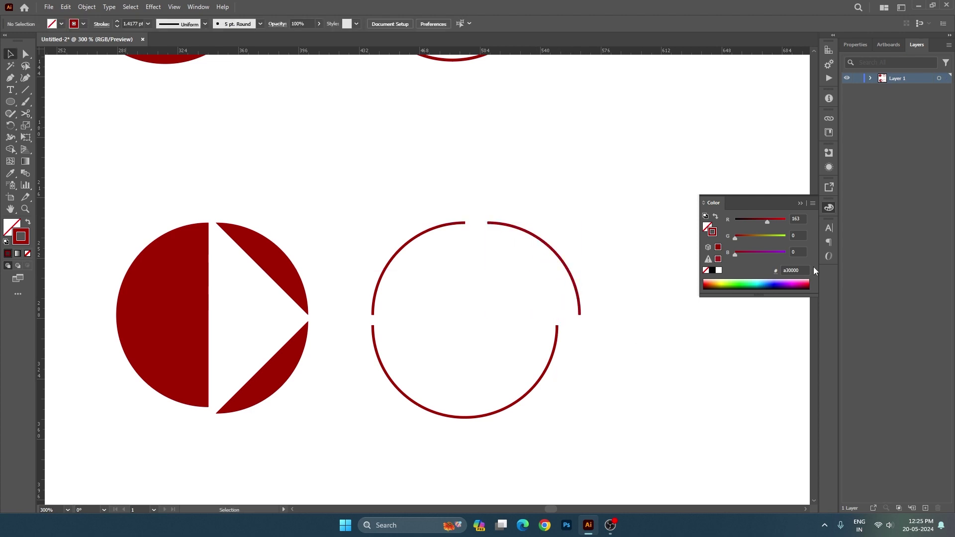
Step: Move the eraser-cut circles to the left of the artboard and the scissors-cut circles up beside them
{"action": "left_click", "coordinate": [829, 213]}
{"action": "scroll", "coordinate": [479, 264], "scroll_direction": "down", "scroll_amount": 5}
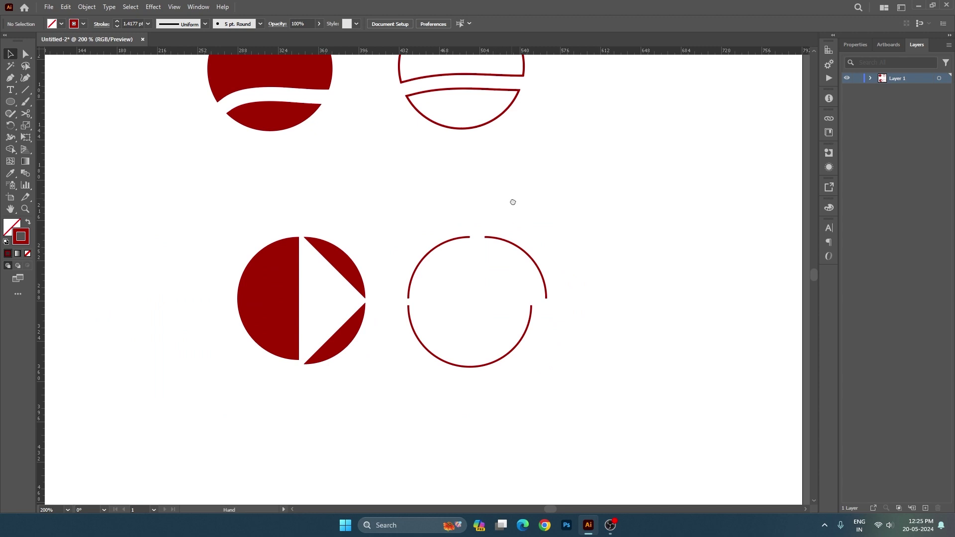
{"action": "left_click_drag", "start_coordinate": [326, 154], "coordinate": [605, 247]}
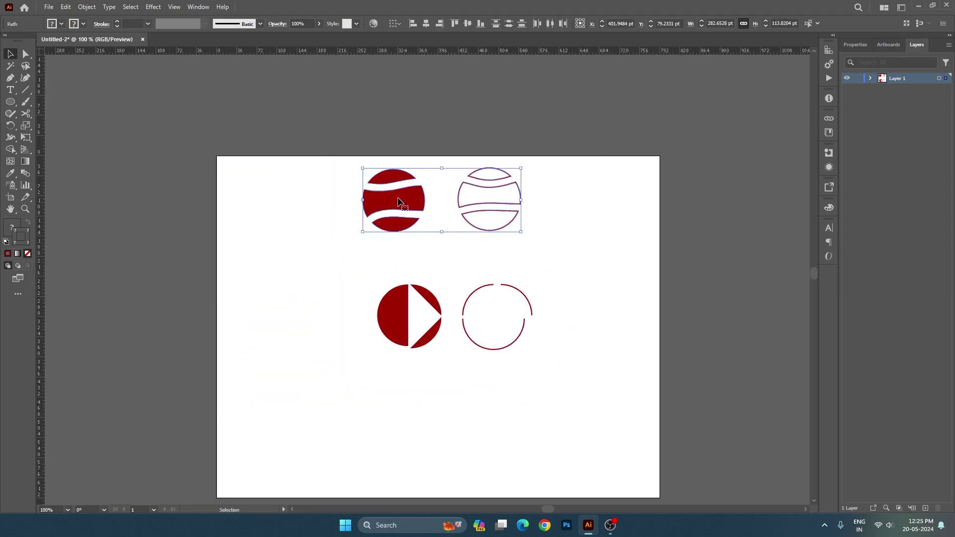
{"action": "left_click_drag", "start_coordinate": [415, 204], "coordinate": [287, 205]}
{"action": "left_click_drag", "start_coordinate": [342, 275], "coordinate": [603, 398]}
{"action": "key", "text": "a"}
{"action": "left_click_drag", "start_coordinate": [396, 330], "coordinate": [458, 219]}
{"action": "key", "text": "v"}
Step: Draw a circle about 140 pt in diameter below the cut circles and give it a dark red fill without stroke
{"action": "scroll", "coordinate": [428, 305], "scroll_direction": "up", "scroll_amount": 3}
{"action": "scroll", "coordinate": [452, 340], "scroll_direction": "down", "scroll_amount": 3}
{"action": "left_click", "coordinate": [10, 101]}
{"action": "left_click", "coordinate": [69, 126]}
{"action": "mouse_move", "coordinate": [293, 242]}
{"action": "left_mouse_down"}
{"action": "mouse_move", "coordinate": [454, 407]}
{"action": "mouse_move", "coordinate": [451, 390]}
{"action": "left_mouse_up"}
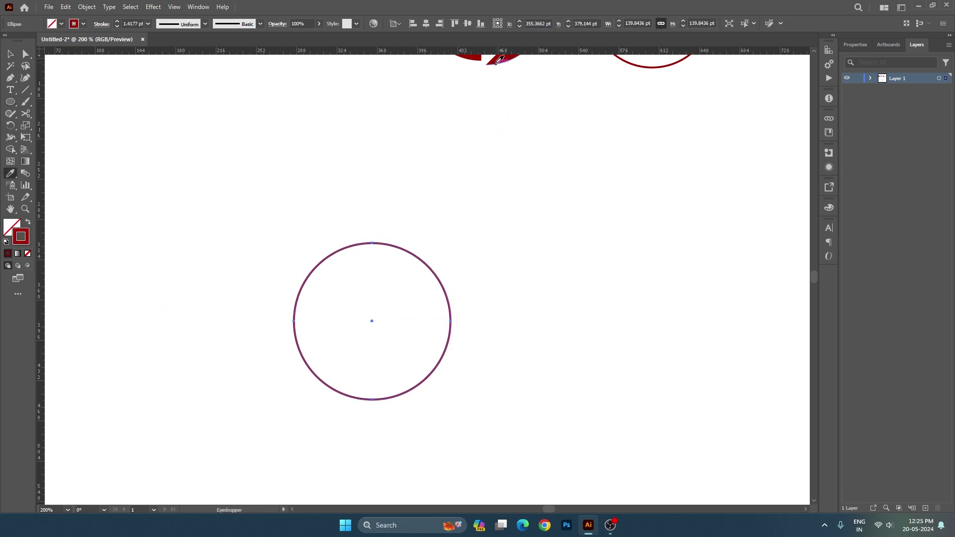
{"action": "key", "text": "shift+x"}
Step: Duplicate the new filled circle to its right and turn the copy into a dark red outline without fill
{"action": "key", "text": "v"}
{"action": "mouse_move", "coordinate": [400, 316]}
{"action": "left_mouse_down"}
{"action": "mouse_move", "coordinate": [348, 283]}
{"action": "mouse_move", "coordinate": [502, 291]}
{"action": "left_mouse_up"}
{"action": "left_click", "coordinate": [9, 228]}
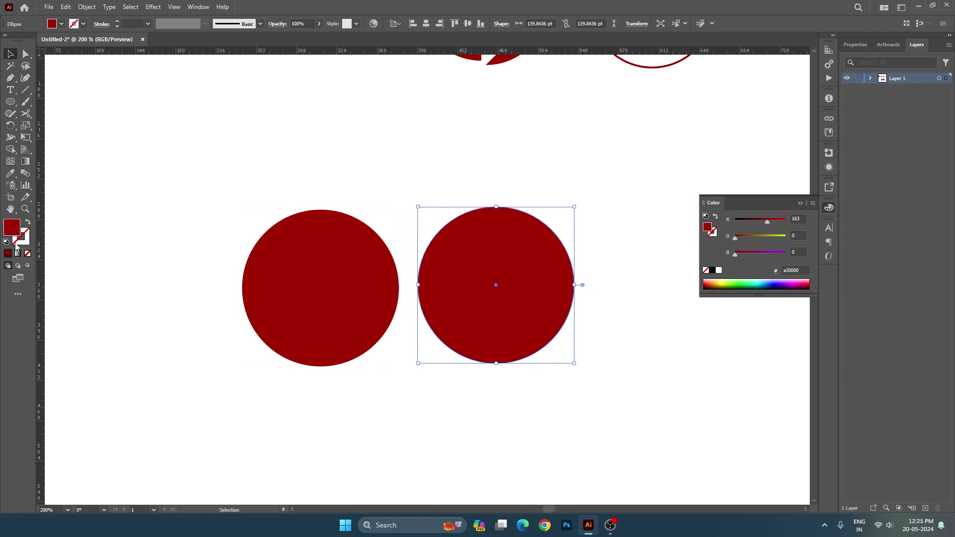
{"action": "left_click", "coordinate": [27, 254]}
{"action": "left_click", "coordinate": [21, 238]}
{"action": "left_click", "coordinate": [7, 253]}
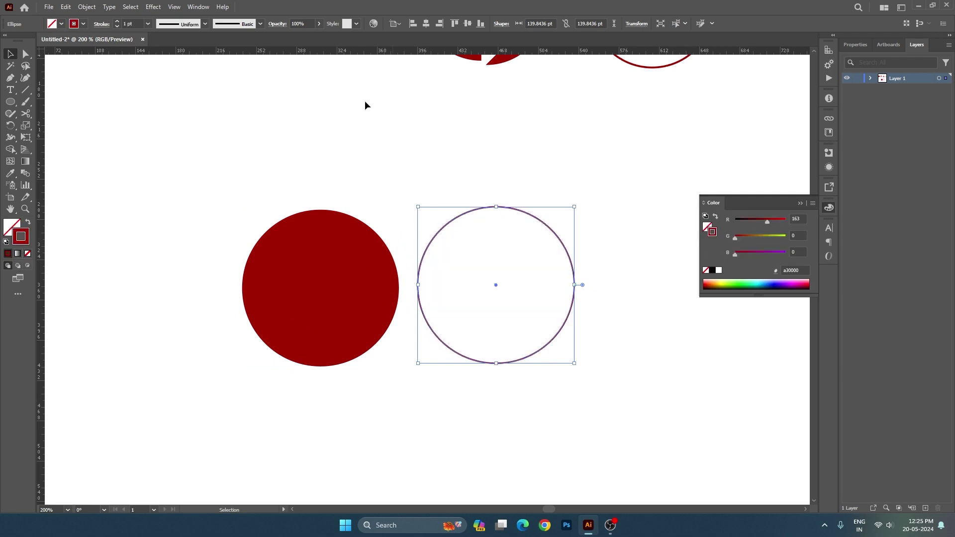
Step: Increase the outlined copy's stroke weight and move it farther right from the filled circle
{"action": "left_click", "coordinate": [118, 23]}
{"action": "scroll", "coordinate": [285, 215], "scroll_direction": "right", "scroll_amount": 2}
{"action": "left_click_drag", "start_coordinate": [373, 237], "coordinate": [413, 237]}
{"action": "scroll", "coordinate": [413, 237], "scroll_direction": "down", "scroll_amount": 1}
{"action": "scroll", "coordinate": [412, 236], "scroll_direction": "left", "scroll_amount": 1}
Step: Cut the filled circle along a diagonal curve with the Knife tool and move its upper-right piece slightly away
{"action": "left_click_drag", "start_coordinate": [186, 164], "coordinate": [303, 281]}
{"action": "left_click", "coordinate": [25, 115]}
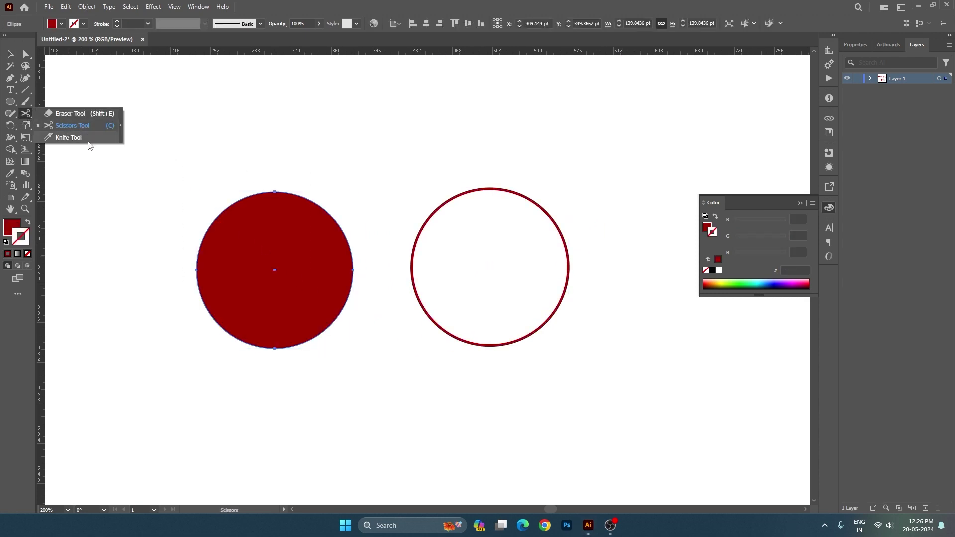
{"action": "left_click", "coordinate": [89, 143]}
{"action": "left_click_drag", "start_coordinate": [298, 273], "coordinate": [314, 267]}
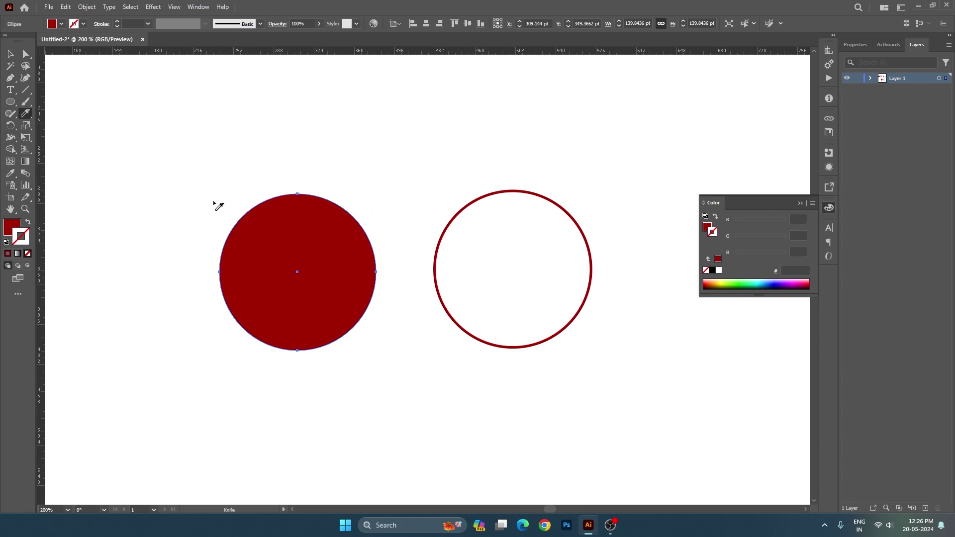
{"action": "left_click_drag", "start_coordinate": [314, 259], "coordinate": [406, 363]}
{"action": "key", "text": "v"}
{"action": "left_click", "coordinate": [424, 393]}
{"action": "left_click_drag", "start_coordinate": [366, 271], "coordinate": [358, 251]}
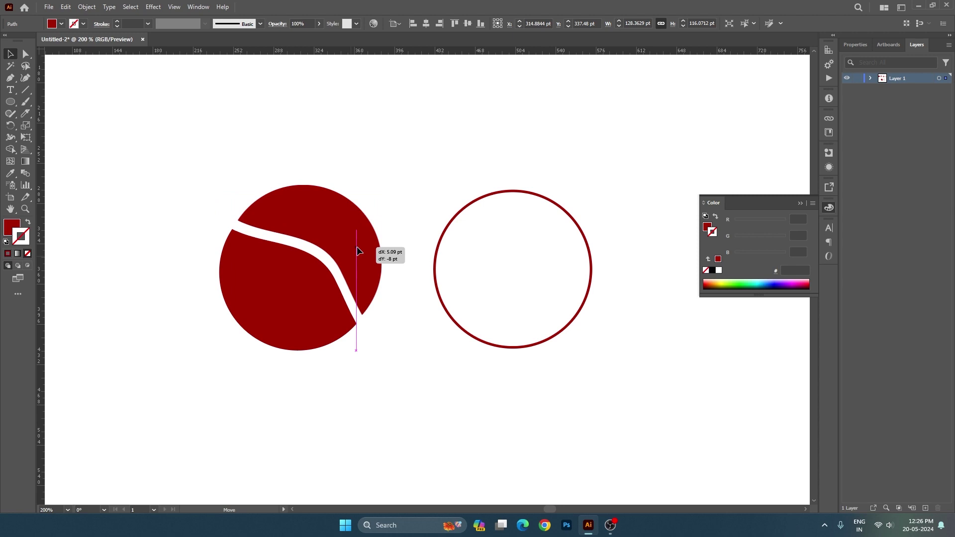
{"action": "left_click", "coordinate": [433, 347]}
Step: Cut the outlined circle along a diagonal curve with the Knife tool and move its upper-right piece slightly away
{"action": "left_click_drag", "start_coordinate": [432, 347], "coordinate": [394, 343]}
{"action": "left_click_drag", "start_coordinate": [392, 153], "coordinate": [558, 264]}
{"action": "left_click", "coordinate": [25, 113]}
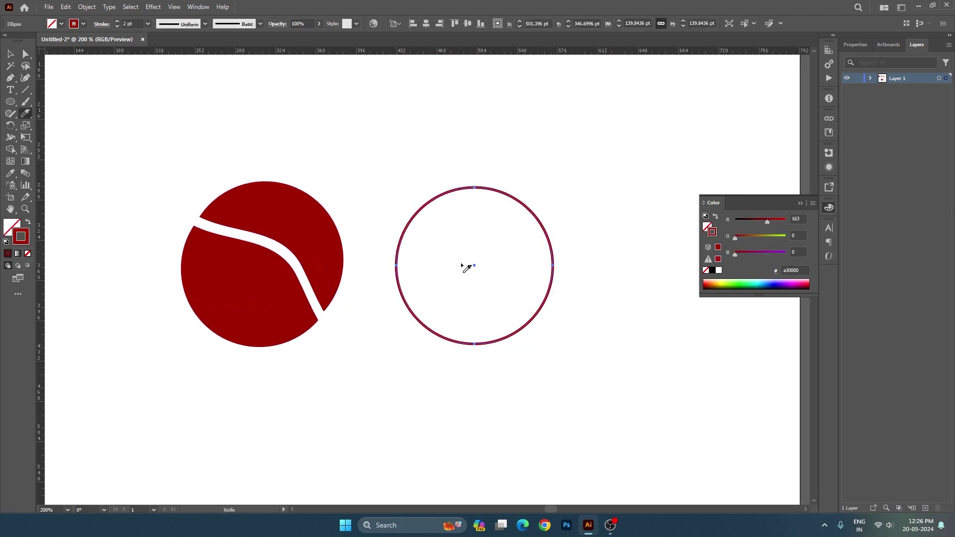
{"action": "left_click_drag", "start_coordinate": [433, 236], "coordinate": [565, 346]}
{"action": "key", "text": "v"}
{"action": "left_click", "coordinate": [629, 276]}
{"action": "right_click", "coordinate": [519, 204]}
{"action": "key", "text": "Escape"}
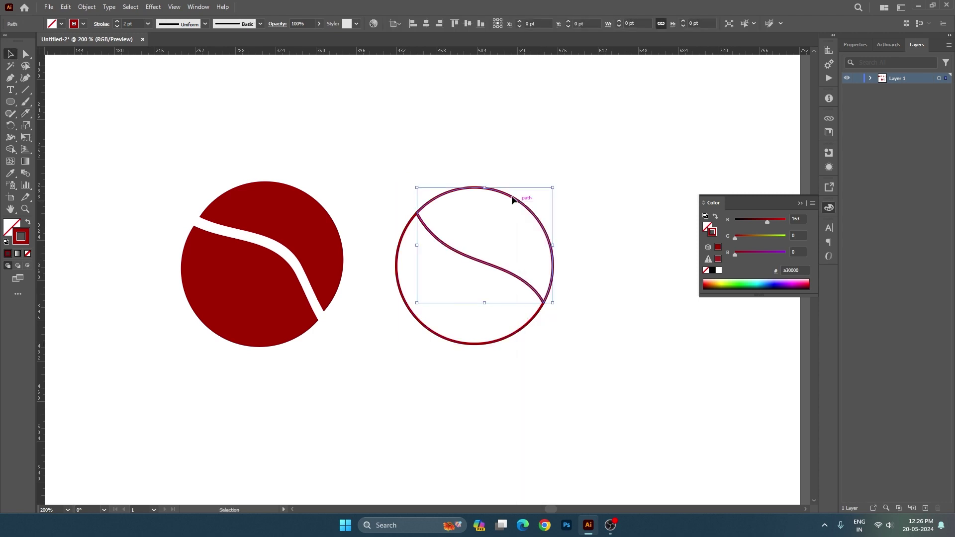
{"action": "left_click_drag", "start_coordinate": [513, 199], "coordinate": [518, 184]}
{"action": "left_click", "coordinate": [584, 279]}
{"action": "left_click_drag", "start_coordinate": [585, 274], "coordinate": [592, 298]}
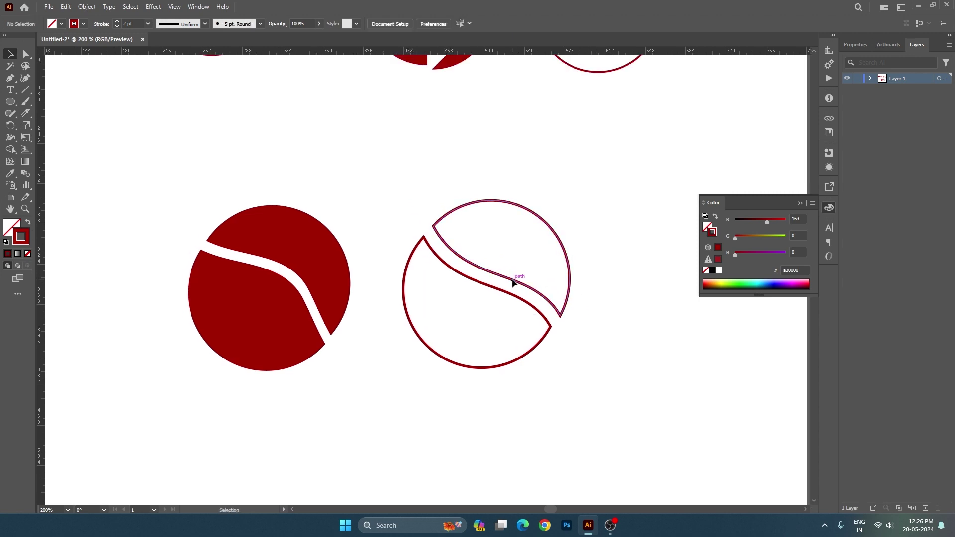
{"action": "left_click_drag", "start_coordinate": [510, 280], "coordinate": [510, 280]}
{"action": "left_click", "coordinate": [603, 307]}
Step: Close the Color panel and look over the circles cut with the Eraser, Scissors and Knife tools
{"action": "left_click", "coordinate": [827, 209]}
{"action": "scroll", "coordinate": [634, 306], "scroll_direction": "down", "scroll_amount": 1}
{"action": "left_click_drag", "start_coordinate": [637, 245], "coordinate": [630, 311]}
{"action": "left_click_drag", "start_coordinate": [144, 119], "coordinate": [228, 204]}
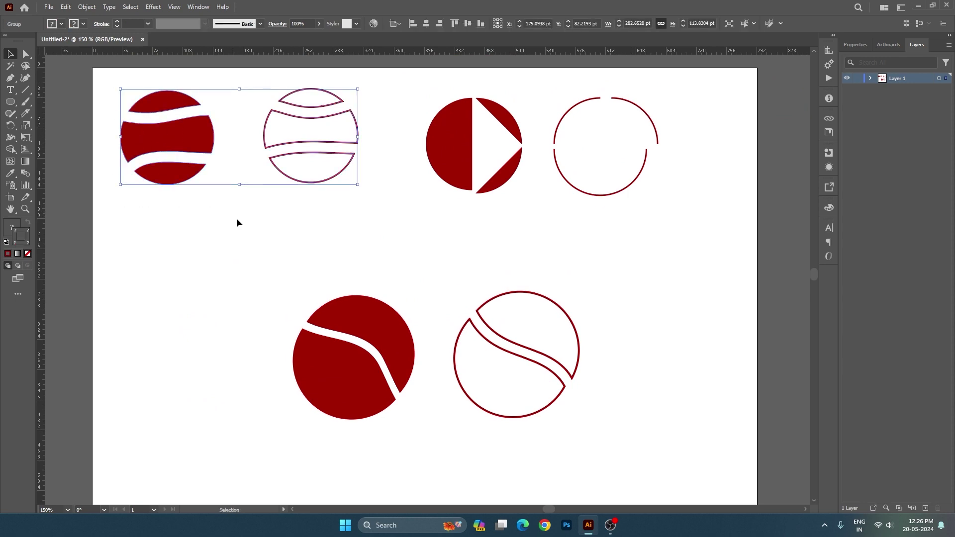
{"action": "left_click", "coordinate": [300, 269]}
{"action": "left_click_drag", "start_coordinate": [271, 272], "coordinate": [575, 396]}
{"action": "scroll", "coordinate": [406, 251], "scroll_direction": "down", "scroll_amount": 1}
{"action": "key", "text": "ctrl+g"}
{"action": "left_click", "coordinate": [192, 140]}
{"action": "left_click", "coordinate": [444, 268]}
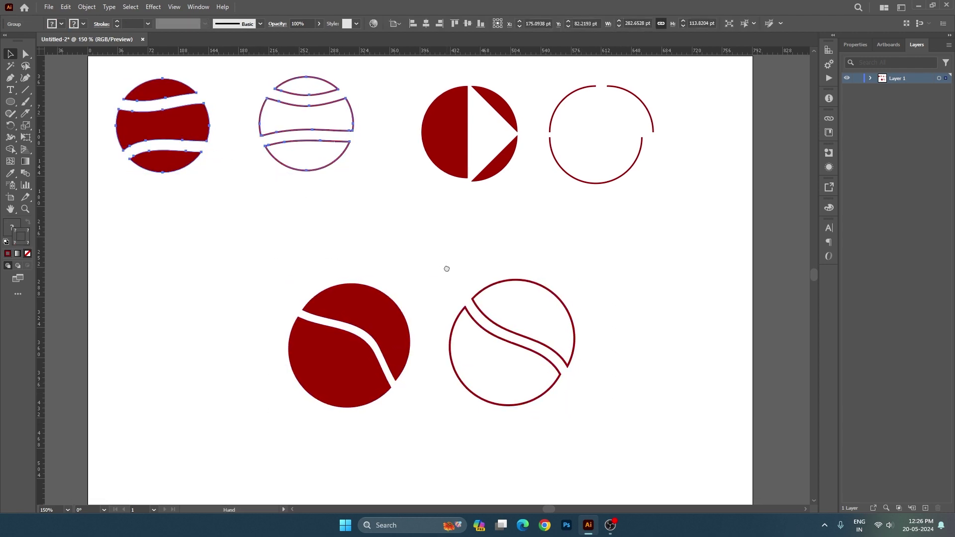
{"action": "left_click_drag", "start_coordinate": [16, 113], "coordinate": [87, 137]}
{"action": "key", "text": "v"}
Step: Move the two knife-cut circles to the left side of the artboard
{"action": "left_click_drag", "start_coordinate": [249, 273], "coordinate": [619, 417]}
{"action": "left_click_drag", "start_coordinate": [354, 321], "coordinate": [201, 316]}
{"action": "scroll", "coordinate": [258, 282], "scroll_direction": "right", "scroll_amount": 1}
Step: Draw a circle about 162 pt in diameter right of the knife-cut circles and sample the scissors-cut circle's dark red fill
{"action": "left_click", "coordinate": [11, 101]}
{"action": "scroll", "coordinate": [461, 378], "scroll_direction": "up", "scroll_amount": 1}
{"action": "left_click_drag", "start_coordinate": [461, 377], "coordinate": [447, 306]}
{"action": "left_click_drag", "start_coordinate": [416, 202], "coordinate": [597, 383]}
{"action": "key", "text": "i"}
{"action": "left_click_drag", "start_coordinate": [402, 69], "coordinate": [403, 95]}
{"action": "left_click", "coordinate": [387, 83]}
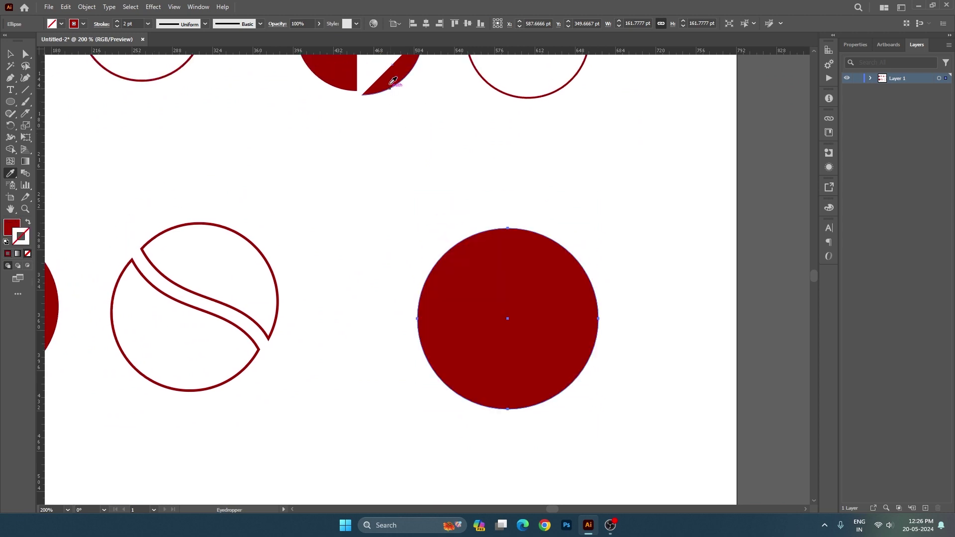
{"action": "left_click_drag", "start_coordinate": [513, 277], "coordinate": [499, 244]}
Step: Duplicate the new circle in place, scale the copy about its centre to about 121 pt and fill it with e20000
{"action": "key", "text": "v"}
{"action": "key", "text": "a"}
{"action": "key", "text": "ctrl"}
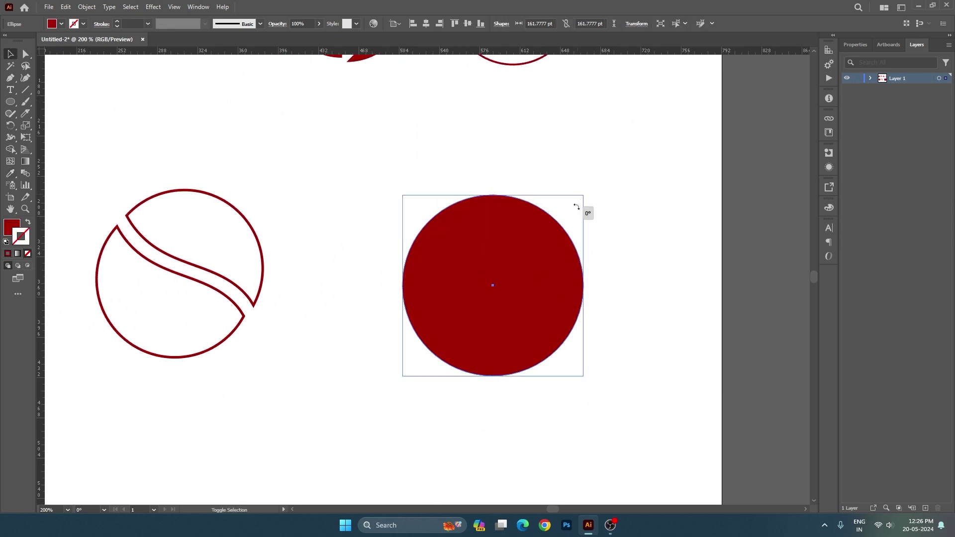
{"action": "left_click_drag", "start_coordinate": [582, 195], "coordinate": [560, 218]}
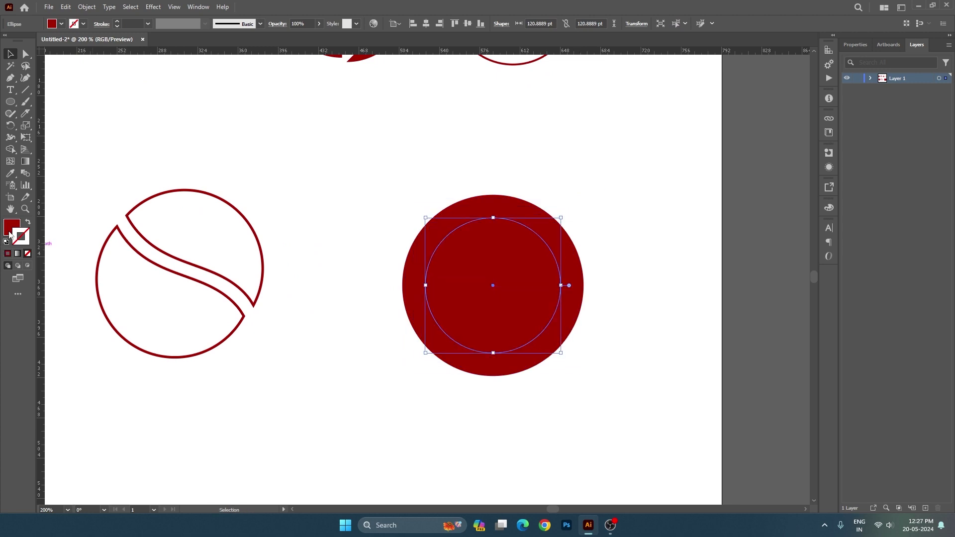
{"action": "double_click", "coordinate": [11, 227]}
{"action": "left_click_drag", "start_coordinate": [572, 158], "coordinate": [586, 147]}
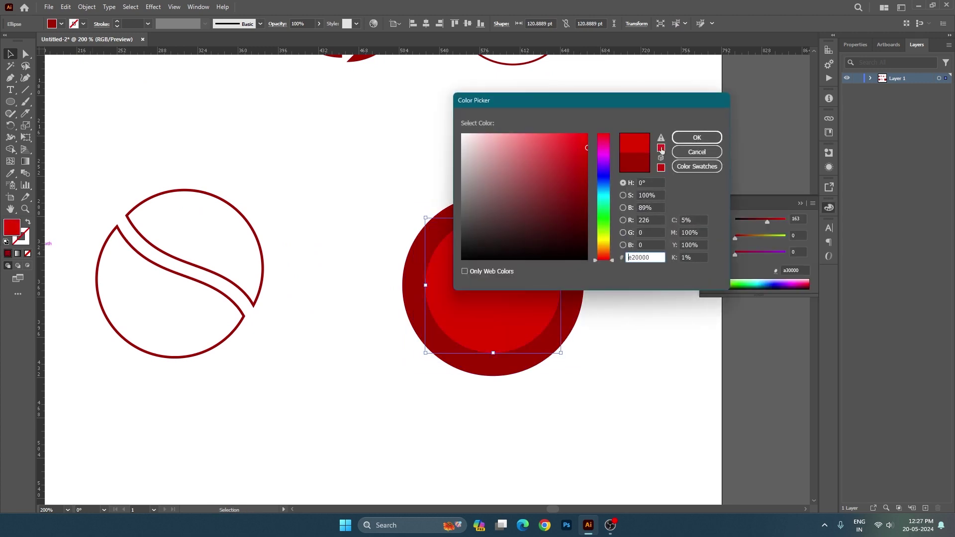
{"action": "key", "text": "Return"}
Step: Duplicate the middle circle in place, scale the copy about its centre to about 83 pt and fill it with ff1f1f
{"action": "key", "text": "ctrl+c"}
{"action": "key", "text": "ctrl+f"}
{"action": "left_click_drag", "start_coordinate": [561, 218], "coordinate": [546, 243]}
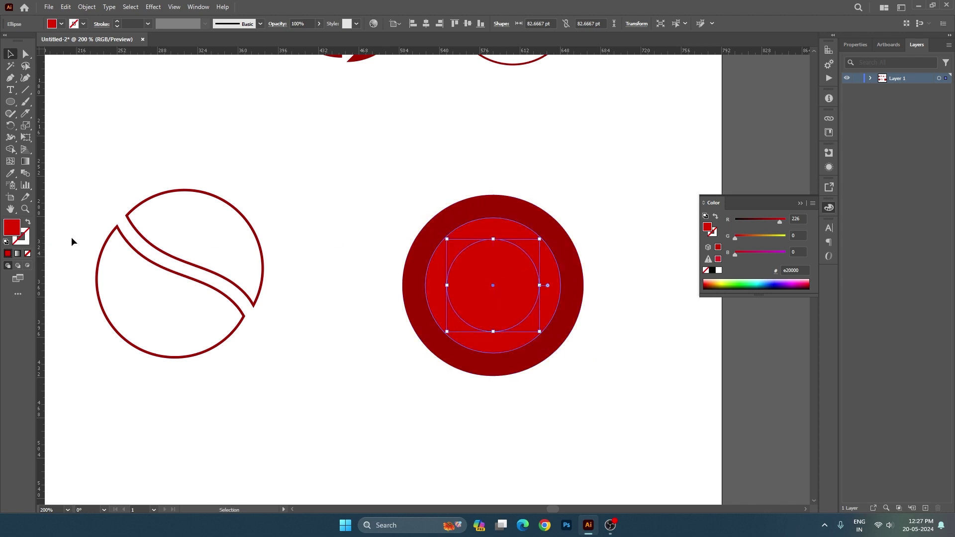
{"action": "double_click", "coordinate": [17, 227]}
{"action": "left_click_drag", "start_coordinate": [575, 142], "coordinate": [573, 131]}
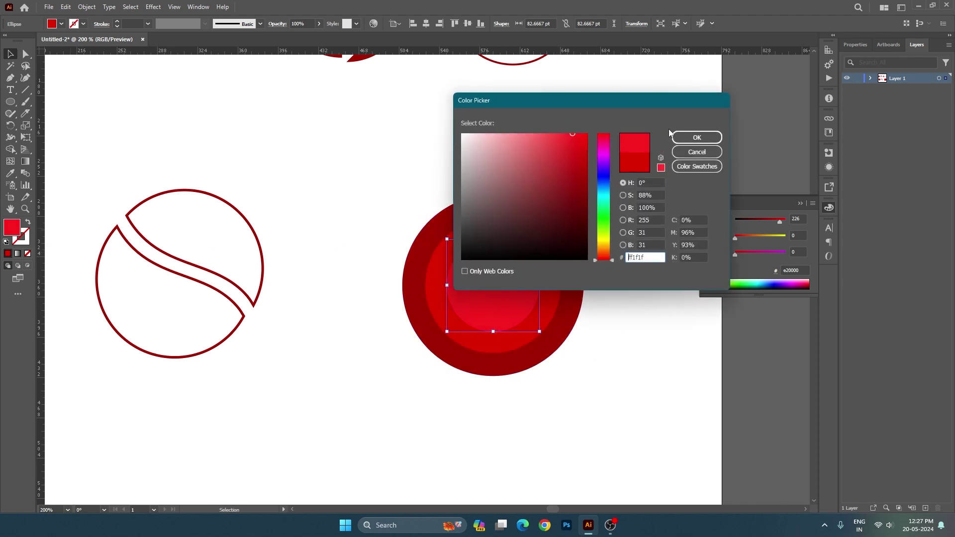
{"action": "left_click", "coordinate": [696, 138]}
{"action": "left_click", "coordinate": [382, 162]}
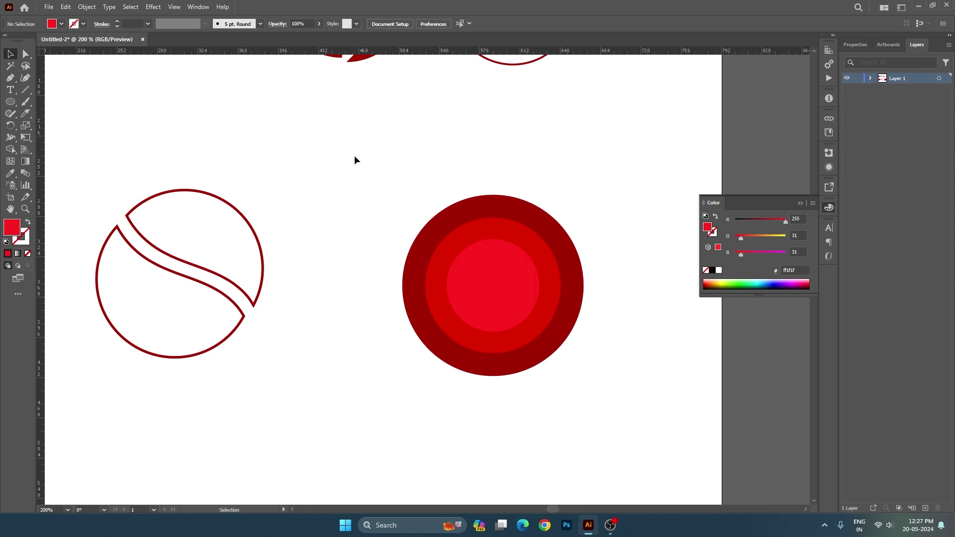
Step: Group the three concentric circles and move the group left toward the knife-cut outlined circle
{"action": "left_click_drag", "start_coordinate": [357, 160], "coordinate": [634, 388]}
{"action": "key", "text": "ctrl+g"}
{"action": "left_click_drag", "start_coordinate": [503, 306], "coordinate": [461, 271]}
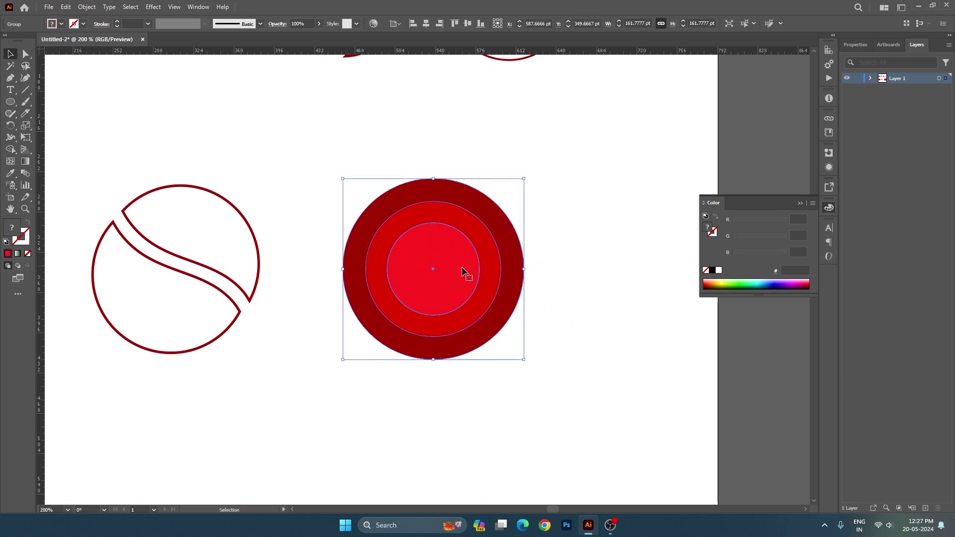
{"action": "left_click", "coordinate": [829, 208]}
{"action": "key", "text": "space"}
{"action": "left_click_drag", "start_coordinate": [331, 237], "coordinate": [341, 236]}
Step: Try to cut the grouped concentric circles with the Knife tool and pull a piece away, then undo it
{"action": "left_click", "coordinate": [24, 115]}
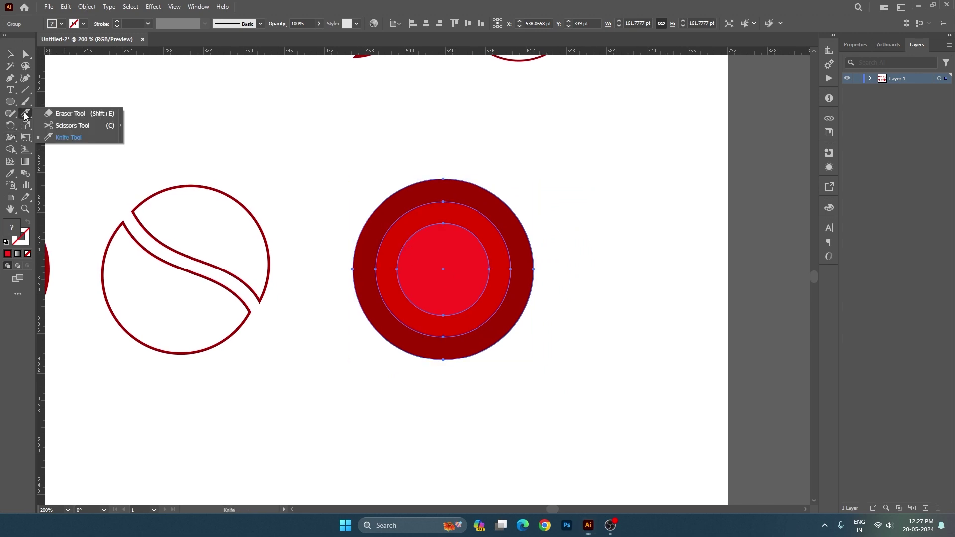
{"action": "left_click", "coordinate": [68, 137]}
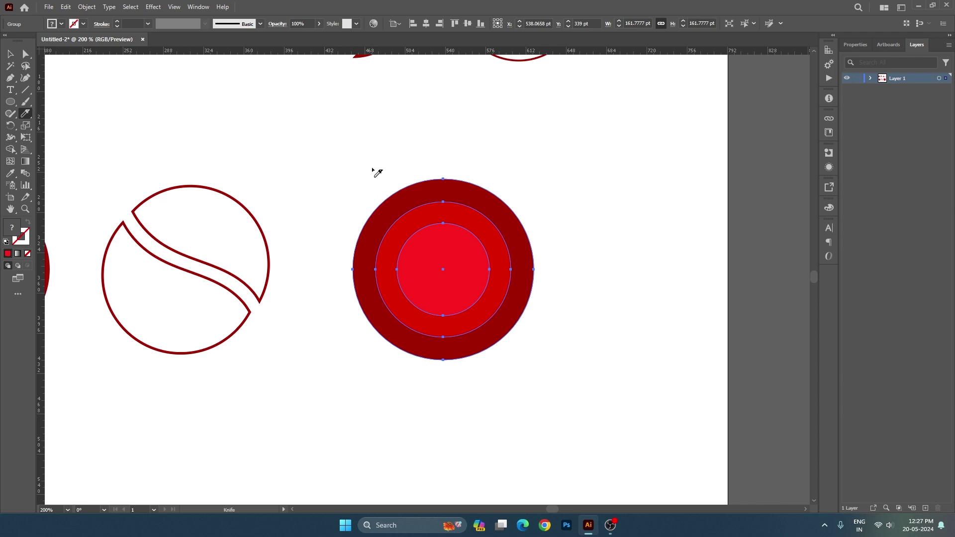
{"action": "mouse_move", "coordinate": [433, 245]}
{"action": "left_mouse_down"}
{"action": "mouse_move", "coordinate": [480, 277]}
{"action": "mouse_move", "coordinate": [501, 379]}
{"action": "left_mouse_up"}
{"action": "key", "text": "v"}
{"action": "left_click_drag", "start_coordinate": [462, 247], "coordinate": [489, 210]}
{"action": "key", "text": "ctrl+z"}
{"action": "key", "text": "ctrl+z"}
{"action": "key", "text": "ctrl+z"}
{"action": "key", "text": "v"}
{"action": "left_click", "coordinate": [476, 242]}
Step: Cut all three concentric circles along a diagonal curve with the Knife tool and ungroup the resulting pieces
{"action": "left_click_drag", "start_coordinate": [314, 148], "coordinate": [554, 348]}
{"action": "left_click", "coordinate": [27, 113]}
{"action": "mouse_move", "coordinate": [390, 170]}
{"action": "left_mouse_down"}
{"action": "mouse_move", "coordinate": [431, 266]}
{"action": "mouse_move", "coordinate": [526, 378]}
{"action": "left_mouse_up"}
{"action": "key", "text": "v"}
{"action": "left_click_drag", "start_coordinate": [452, 241], "coordinate": [469, 240]}
{"action": "right_click", "coordinate": [469, 240]}
{"action": "left_click", "coordinate": [556, 372]}
{"action": "left_click", "coordinate": [553, 365]}
Step: Select the three upper-right pieces of the concentric circles and move them together up and right, away from the rest
{"action": "left_click", "coordinate": [478, 243]}
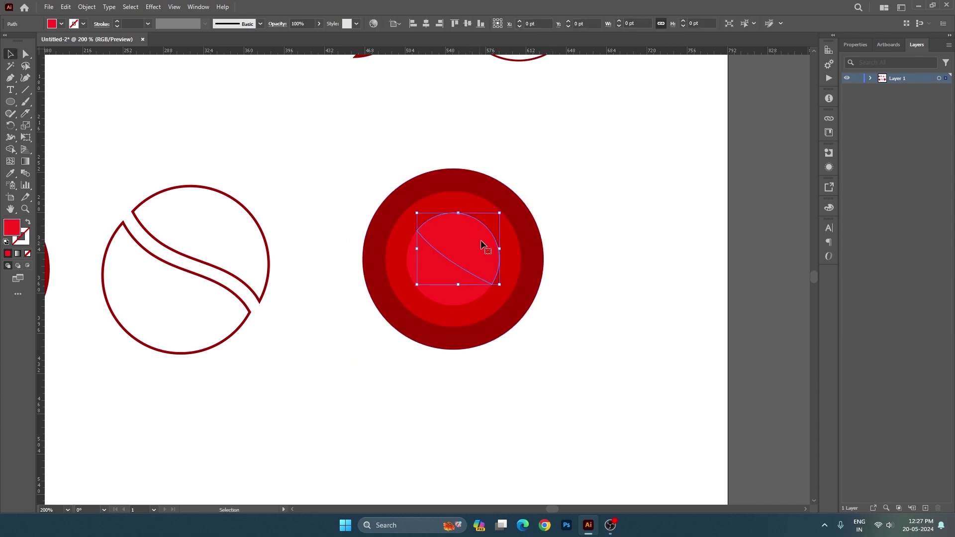
{"action": "left_click", "coordinate": [482, 219], "text": "shift"}
{"action": "left_click", "coordinate": [481, 198], "text": "shift"}
{"action": "left_click_drag", "start_coordinate": [479, 241], "coordinate": [485, 231]}
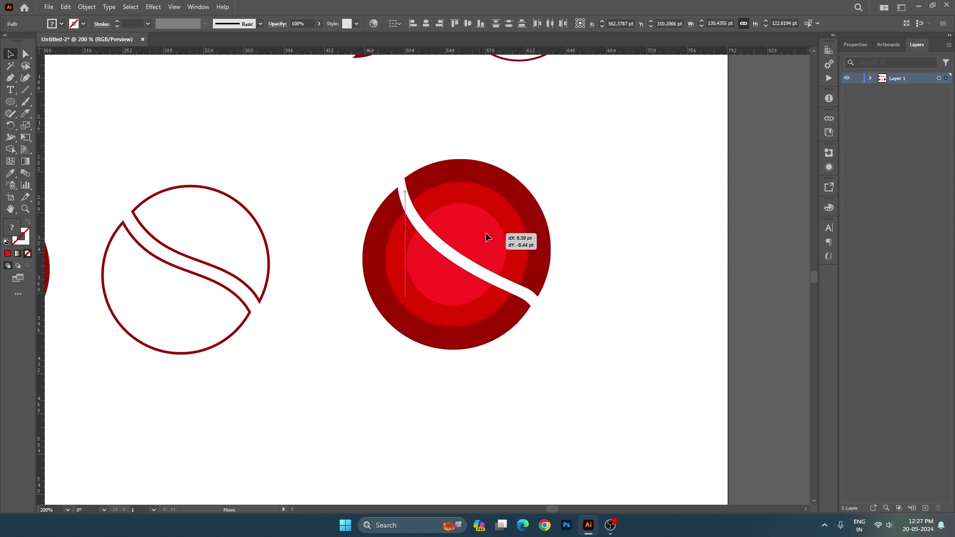
{"action": "left_click", "coordinate": [597, 318]}
{"action": "left_click_drag", "start_coordinate": [597, 319], "coordinate": [594, 347]}
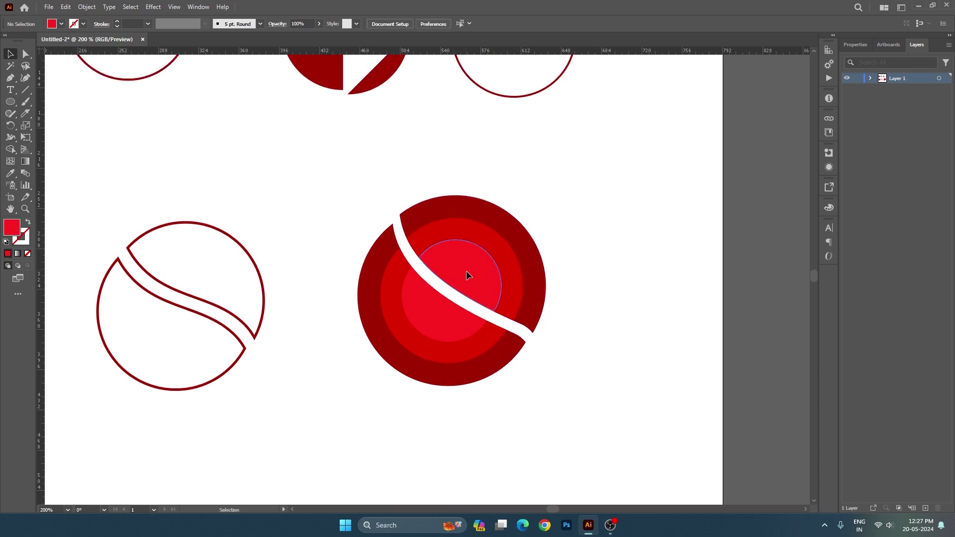
Step: Try moving the upper-right pieces of the concentric circles one by one, then undo those moves
{"action": "left_click_drag", "start_coordinate": [465, 270], "coordinate": [481, 281]}
{"action": "left_click_drag", "start_coordinate": [476, 237], "coordinate": [492, 248]}
{"action": "left_click_drag", "start_coordinate": [483, 222], "coordinate": [494, 228]}
{"action": "key", "text": "ctrl+z"}
{"action": "key", "text": "ctrl+z"}
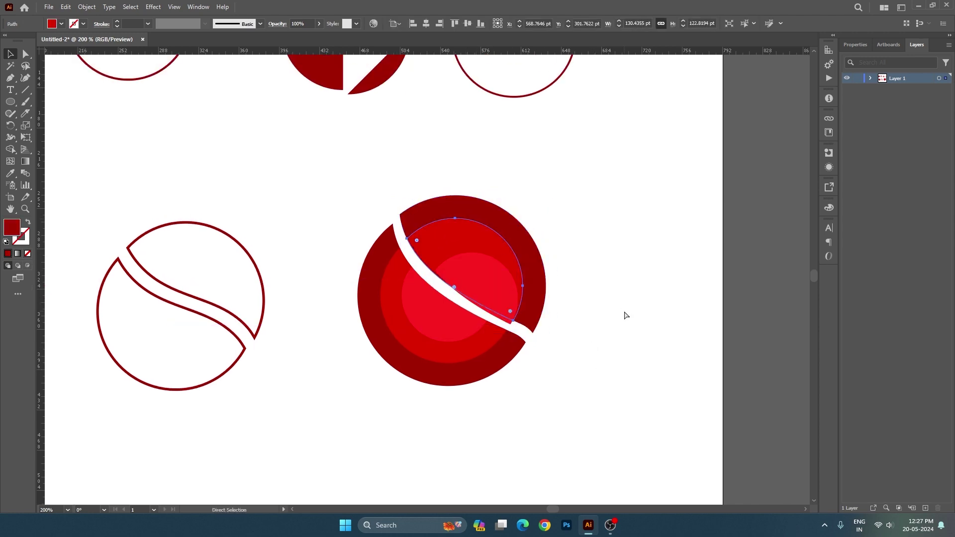
{"action": "key", "text": "ctrl+z"}
{"action": "left_click", "coordinate": [625, 312]}
Step: Reposition the cut concentric circles slightly down and left with a narrower gap between their halves
{"action": "left_click_drag", "start_coordinate": [550, 366], "coordinate": [660, 325]}
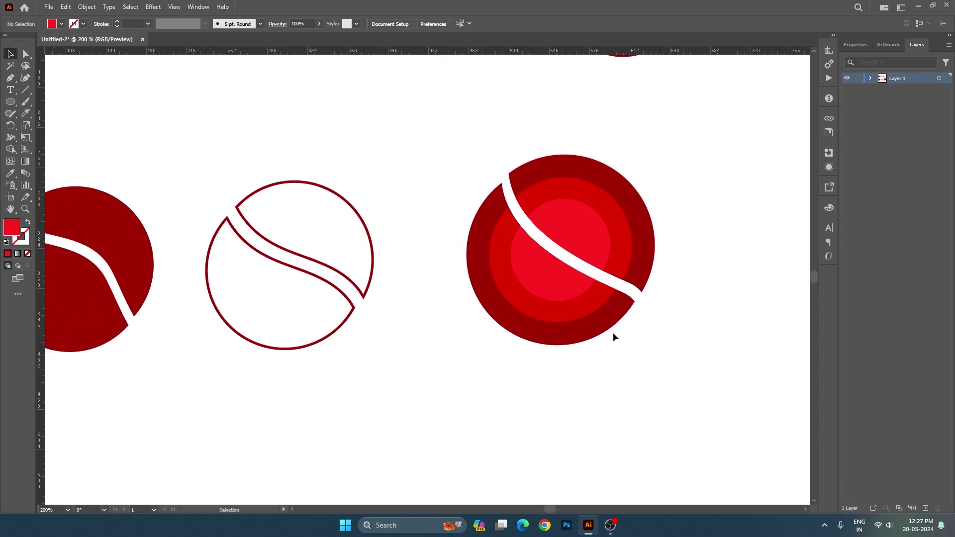
{"action": "scroll", "coordinate": [613, 332], "scroll_direction": "down", "scroll_amount": 1}
{"action": "left_click_drag", "start_coordinate": [407, 192], "coordinate": [391, 250]}
{"action": "left_click_drag", "start_coordinate": [595, 305], "coordinate": [568, 309]}
{"action": "left_click_drag", "start_coordinate": [593, 313], "coordinate": [542, 323]}
{"action": "left_click", "coordinate": [600, 313]}
{"action": "left_click_drag", "start_coordinate": [542, 323], "coordinate": [539, 323]}
{"action": "left_click", "coordinate": [632, 346]}
{"action": "left_click_drag", "start_coordinate": [637, 349], "coordinate": [658, 369]}
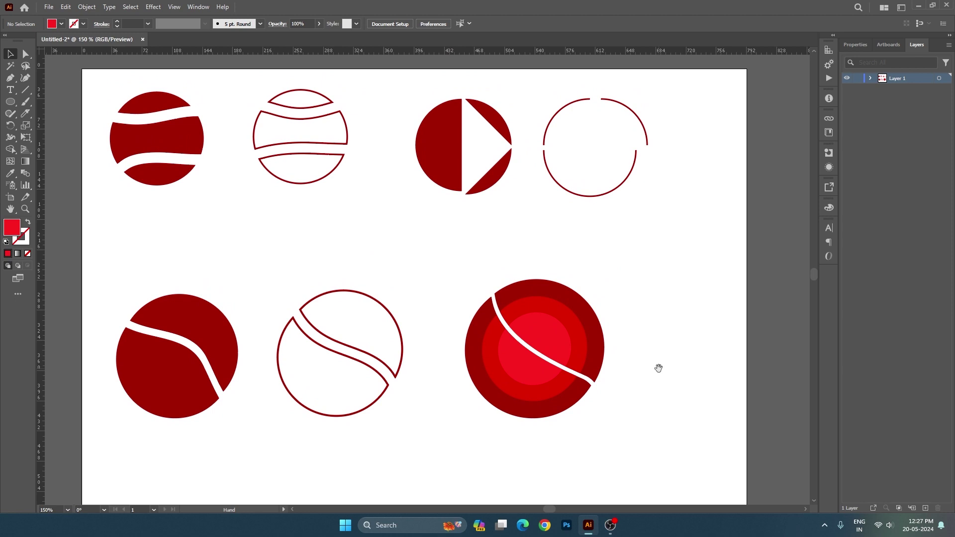
Step: Move the lower row of cut circles down to free space between the two rows
{"action": "mouse_move", "coordinate": [29, 115]}
{"action": "left_mouse_down"}
{"action": "mouse_move", "coordinate": [59, 115]}
{"action": "mouse_move", "coordinate": [68, 137]}
{"action": "left_mouse_up"}
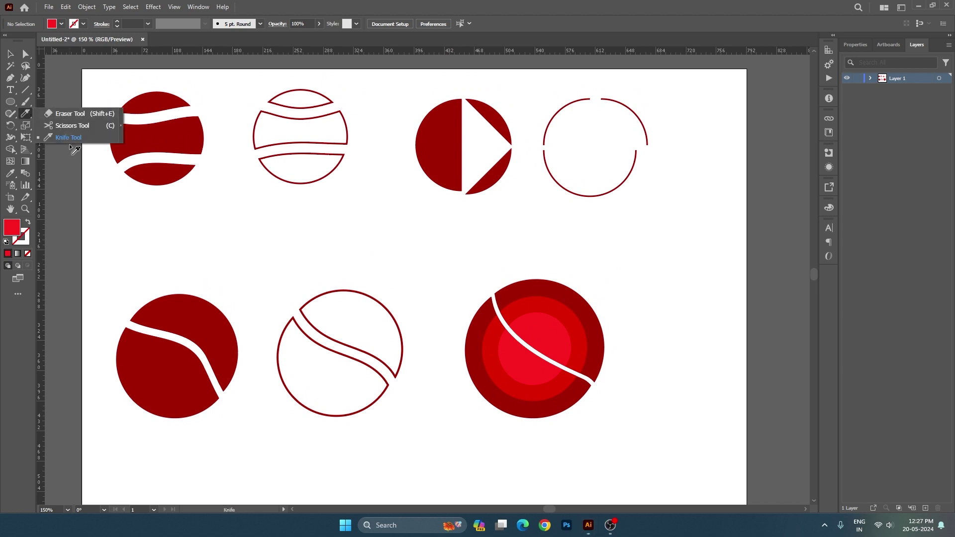
{"action": "left_click", "coordinate": [88, 115]}
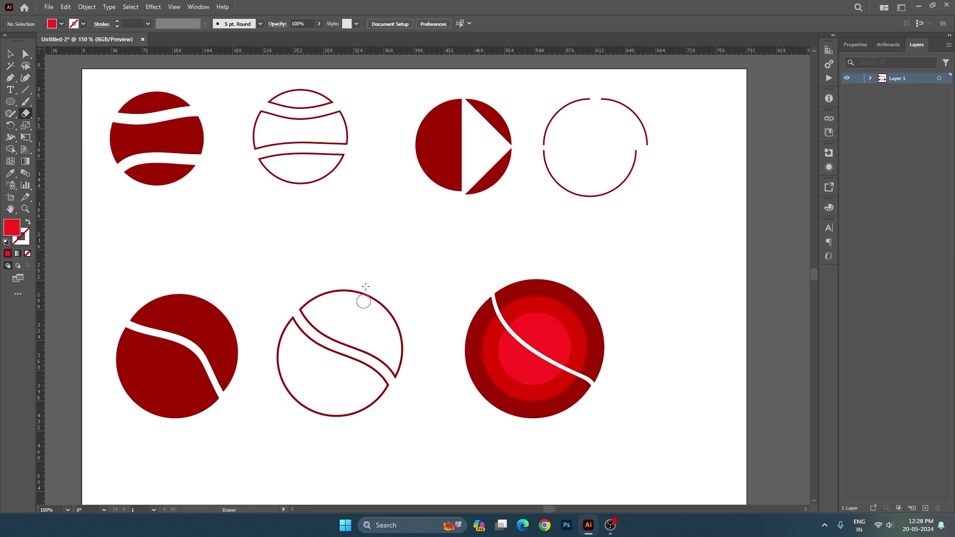
{"action": "scroll", "coordinate": [365, 294], "scroll_direction": "down", "scroll_amount": 1}
{"action": "key", "text": "v"}
{"action": "left_click_drag", "start_coordinate": [124, 261], "coordinate": [535, 398]}
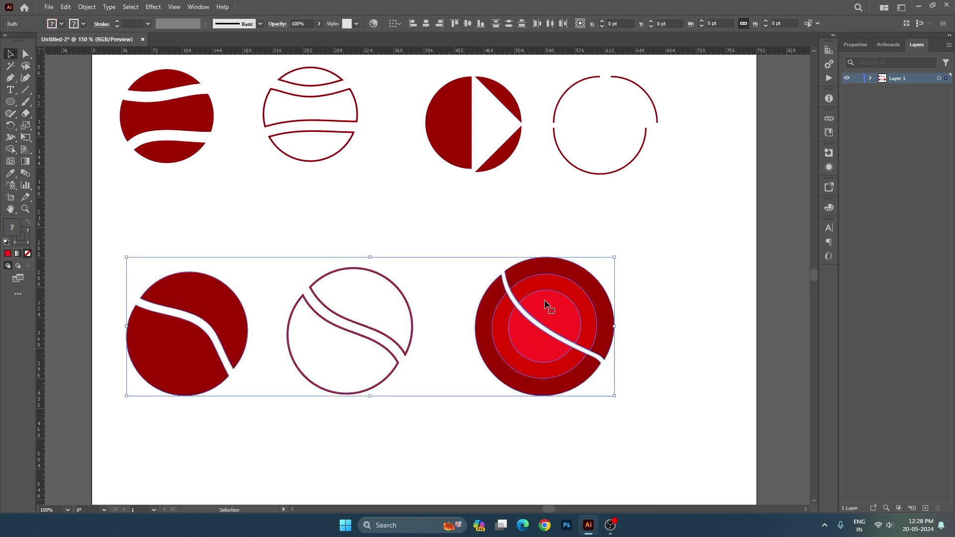
{"action": "left_click_drag", "start_coordinate": [543, 303], "coordinate": [550, 386]}
{"action": "key", "text": "ctrl+shift+a"}
Step: Draw a red rounded rectangle about 202 × 107 pt between the two rows of circles
{"action": "left_click_drag", "start_coordinate": [8, 106], "coordinate": [51, 112]}
{"action": "left_click_drag", "start_coordinate": [181, 194], "coordinate": [354, 284]}
{"action": "key", "text": "v"}
{"action": "scroll", "coordinate": [211, 227], "scroll_direction": "up", "scroll_amount": 1}
{"action": "scroll", "coordinate": [211, 227], "scroll_direction": "up", "scroll_amount": 1}
Step: Erase the rounded rectangle's upper edge along a wavy line and clear the leftover bits above it
{"action": "left_click", "coordinate": [25, 114]}
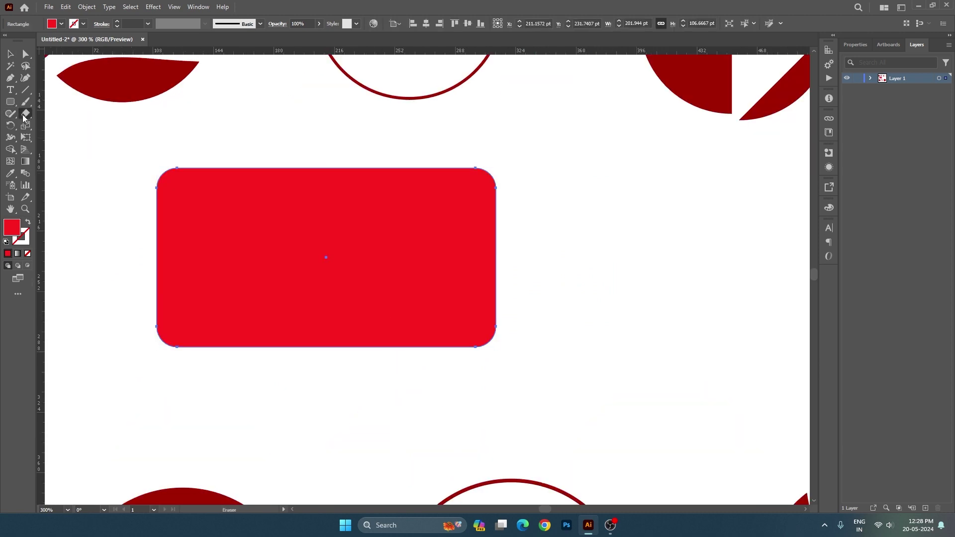
{"action": "mouse_move", "coordinate": [139, 196]}
{"action": "left_mouse_down"}
{"action": "mouse_move", "coordinate": [151, 179]}
{"action": "mouse_move", "coordinate": [519, 188]}
{"action": "left_mouse_up"}
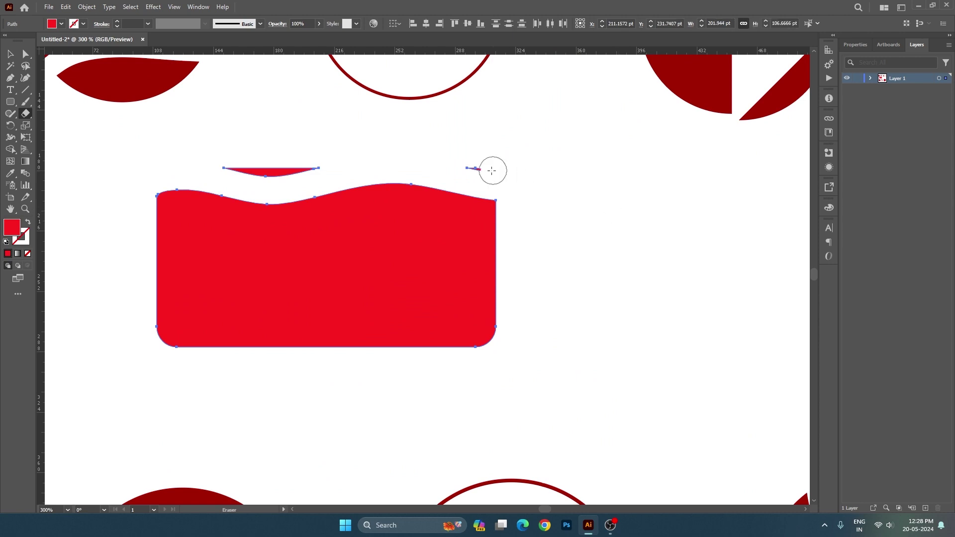
{"action": "mouse_move", "coordinate": [319, 162]}
{"action": "left_mouse_down"}
{"action": "mouse_move", "coordinate": [174, 159]}
{"action": "mouse_move", "coordinate": [135, 146]}
{"action": "left_mouse_up"}
{"action": "key", "text": "v"}
{"action": "left_click", "coordinate": [626, 289]}
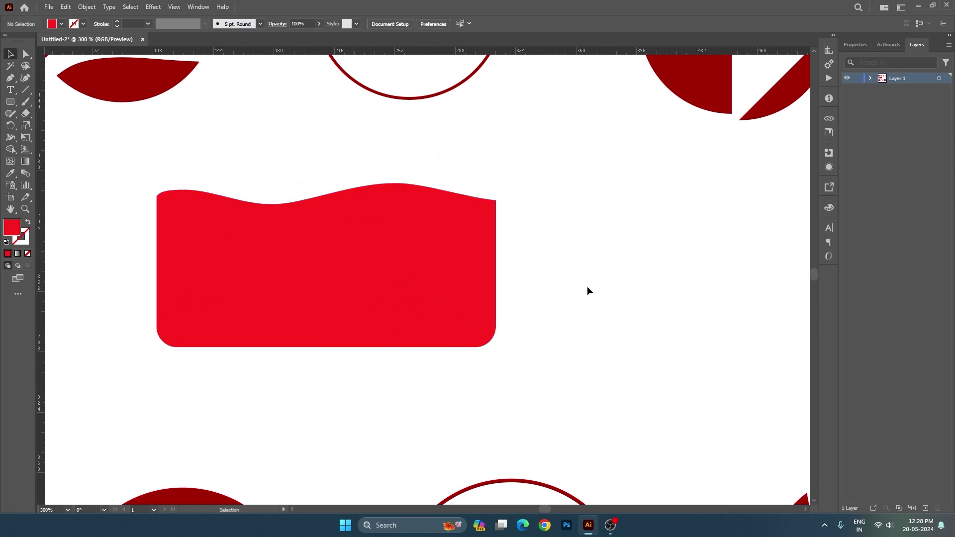
Step: Move the red shape down a little and erase its bottom edge with a larger Eraser
{"action": "left_click_drag", "start_coordinate": [553, 272], "coordinate": [559, 296]}
{"action": "left_click_drag", "start_coordinate": [462, 310], "coordinate": [463, 351]}
{"action": "key", "text": "shift+e"}
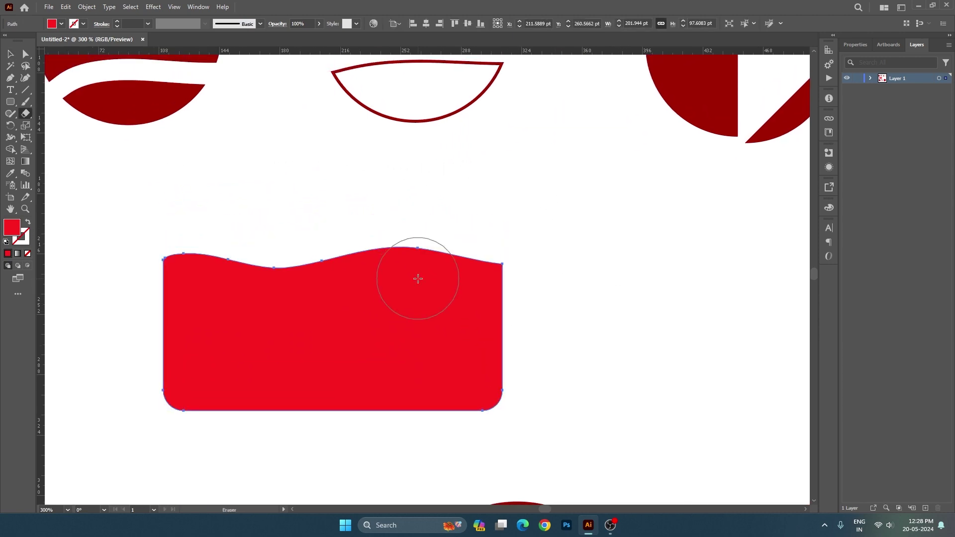
{"action": "mouse_move", "coordinate": [160, 408]}
{"action": "left_mouse_down"}
{"action": "mouse_move", "coordinate": [492, 402]}
{"action": "mouse_move", "coordinate": [611, 347]}
{"action": "mouse_move", "coordinate": [618, 369]}
{"action": "left_mouse_up"}
{"action": "key", "text": "v"}
{"action": "left_click_drag", "start_coordinate": [344, 299], "coordinate": [348, 268]}
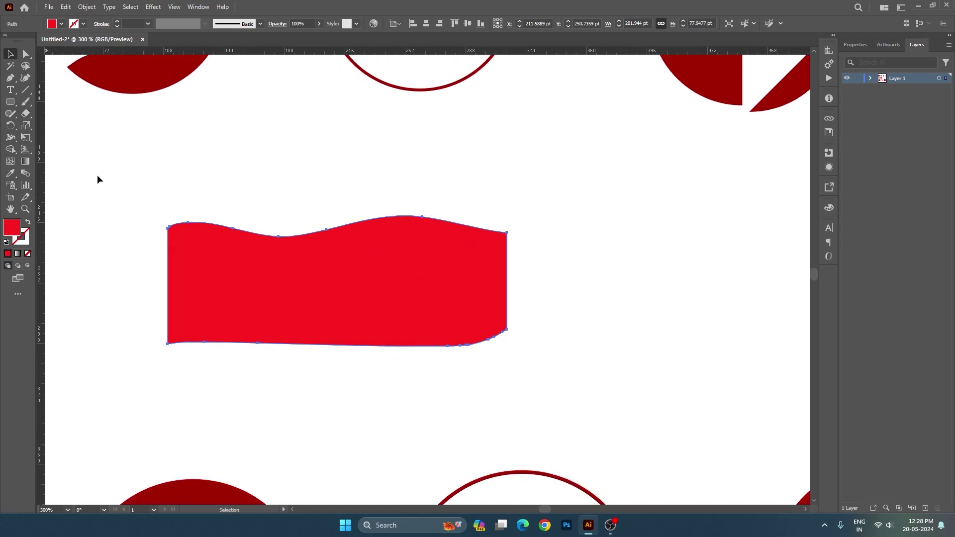
Step: Set the Eraser options to a 19° angle, 39% roundness and a larger size
{"action": "left_click", "coordinate": [29, 114]}
{"action": "double_click", "coordinate": [29, 115]}
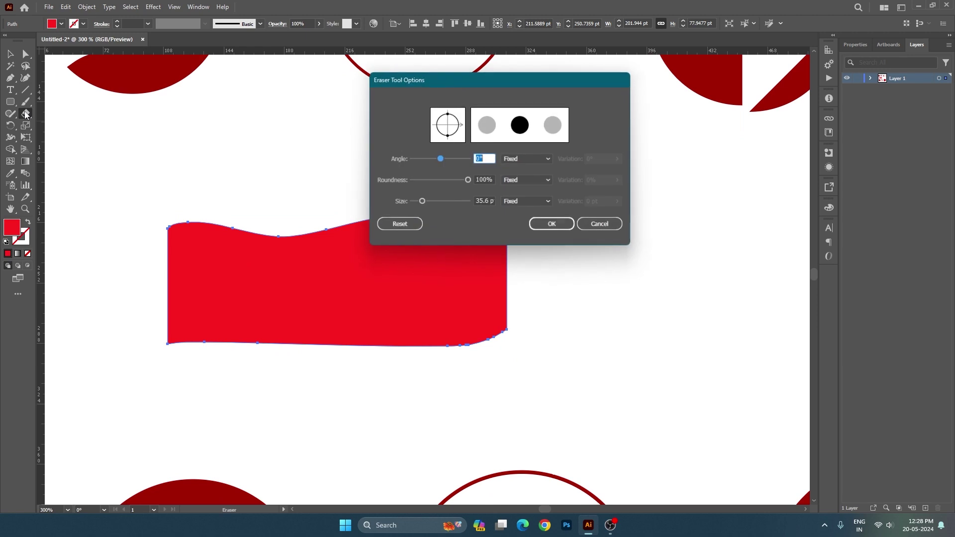
{"action": "mouse_move", "coordinate": [479, 87]}
{"action": "left_mouse_down"}
{"action": "mouse_move", "coordinate": [446, 162]}
{"action": "mouse_move", "coordinate": [414, 162]}
{"action": "left_mouse_up"}
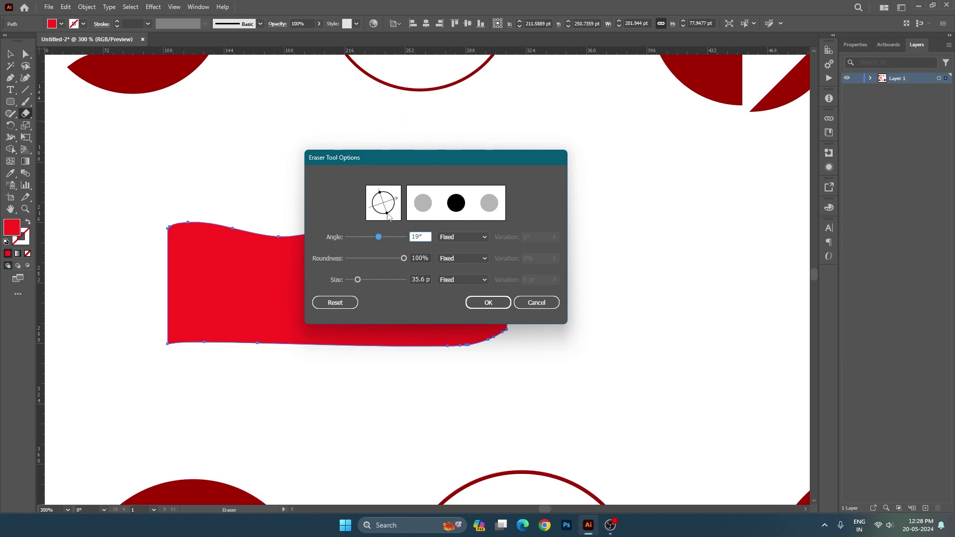
{"action": "left_click_drag", "start_coordinate": [387, 212], "coordinate": [383, 205]}
{"action": "mouse_move", "coordinate": [356, 258]}
{"action": "left_mouse_down"}
{"action": "mouse_move", "coordinate": [374, 258]}
{"action": "mouse_move", "coordinate": [360, 259]}
{"action": "mouse_move", "coordinate": [374, 282]}
{"action": "mouse_move", "coordinate": [366, 281]}
{"action": "left_mouse_up"}
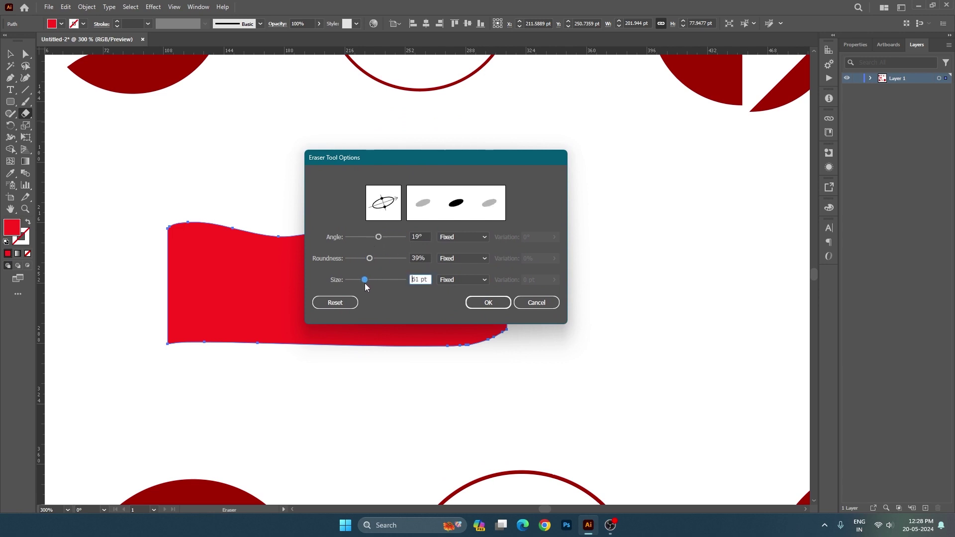
{"action": "left_click", "coordinate": [486, 303]}
Step: Erase a curved band across the middle of the red shape with the elliptical Eraser and delete the remaining pieces
{"action": "left_click_drag", "start_coordinate": [147, 318], "coordinate": [547, 246]}
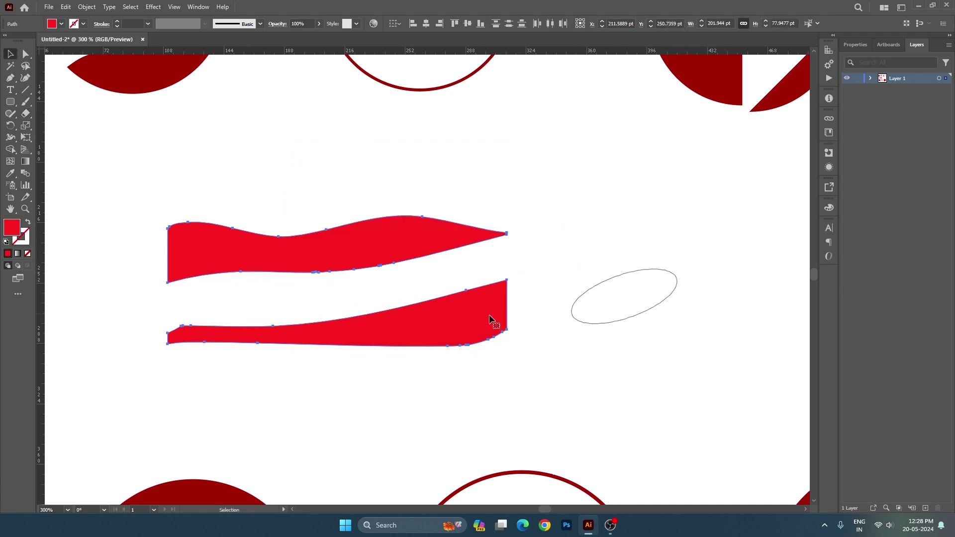
{"action": "left_click_drag", "start_coordinate": [230, 196], "coordinate": [401, 341]}
{"action": "key", "text": "Delete"}
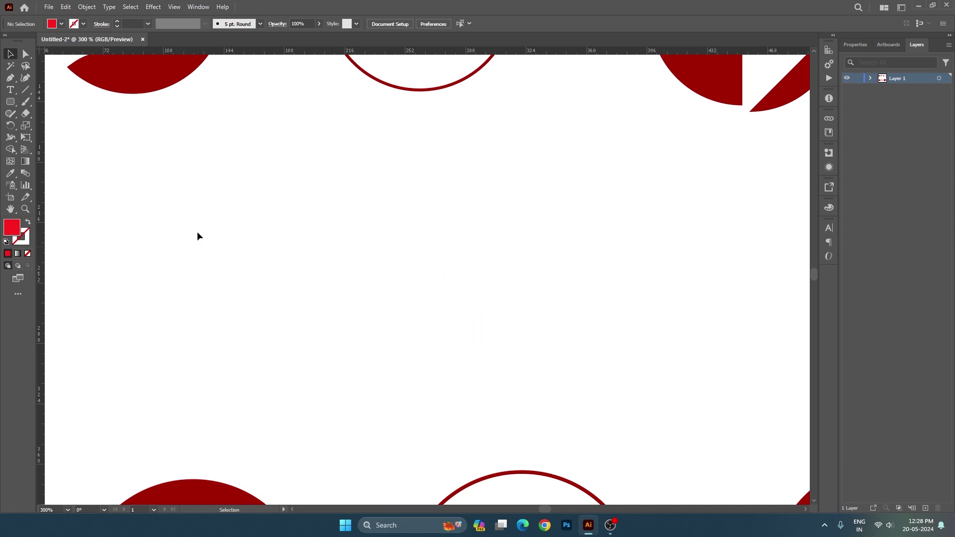
Step: Move the upper row of cut circles down and the lower row up, bringing the rows closer together
{"action": "key", "text": "ctrl+0"}
{"action": "left_click_drag", "start_coordinate": [158, 71], "coordinate": [637, 199]}
{"action": "left_click_drag", "start_coordinate": [500, 163], "coordinate": [530, 211]}
{"action": "left_click_drag", "start_coordinate": [158, 291], "coordinate": [622, 440]}
{"action": "left_click_drag", "start_coordinate": [543, 408], "coordinate": [556, 352]}
{"action": "scroll", "coordinate": [525, 326], "scroll_direction": "up", "scroll_amount": 1}
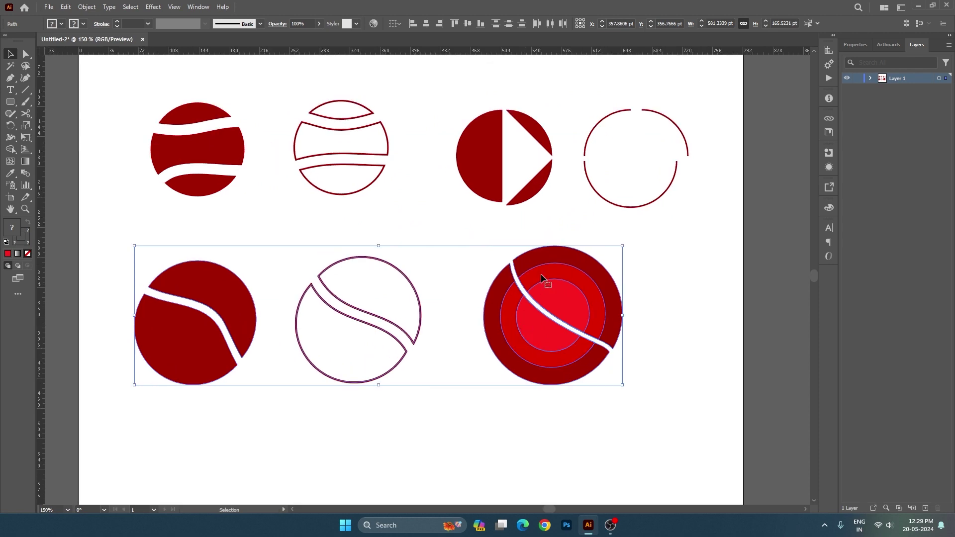
{"action": "left_click_drag", "start_coordinate": [541, 257], "coordinate": [552, 281]}
{"action": "key", "text": "ctrl+="}
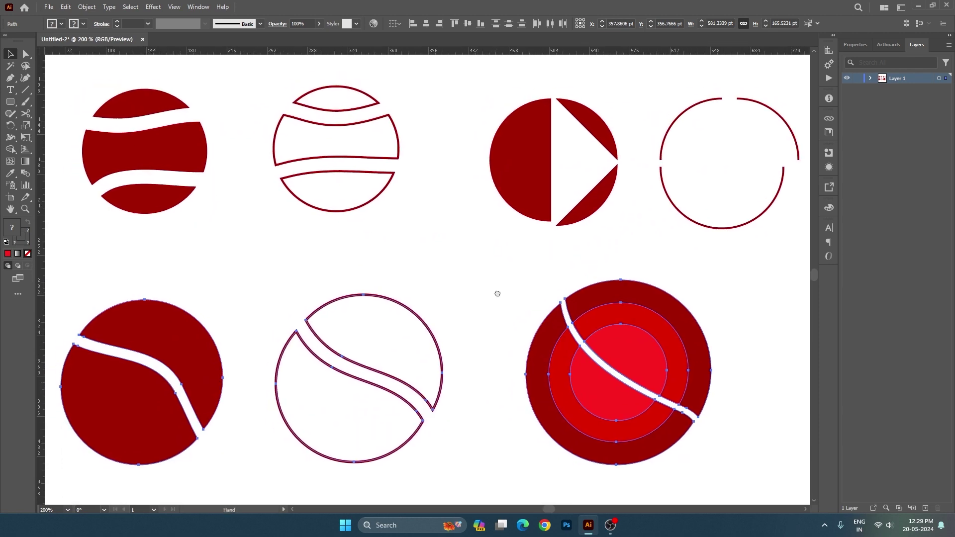
{"action": "left_click", "coordinate": [474, 300]}
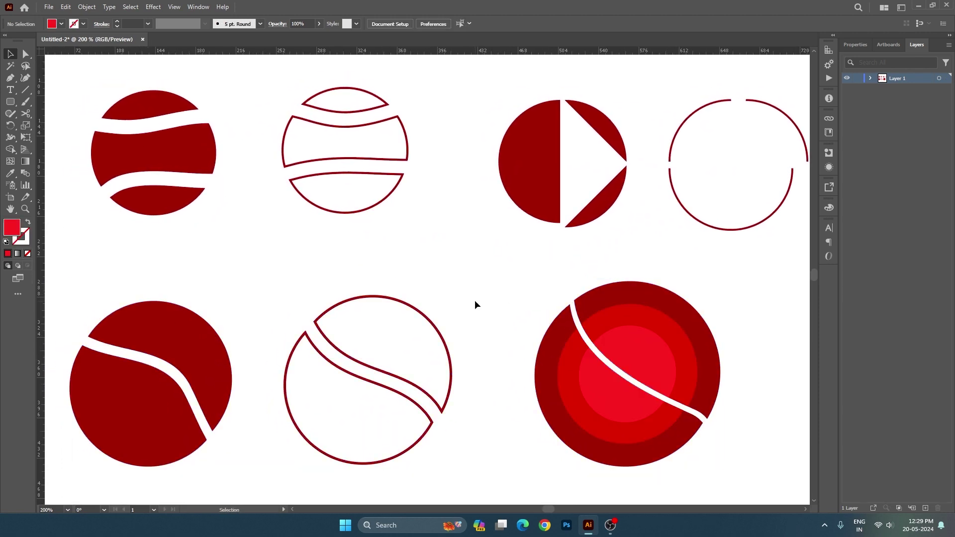